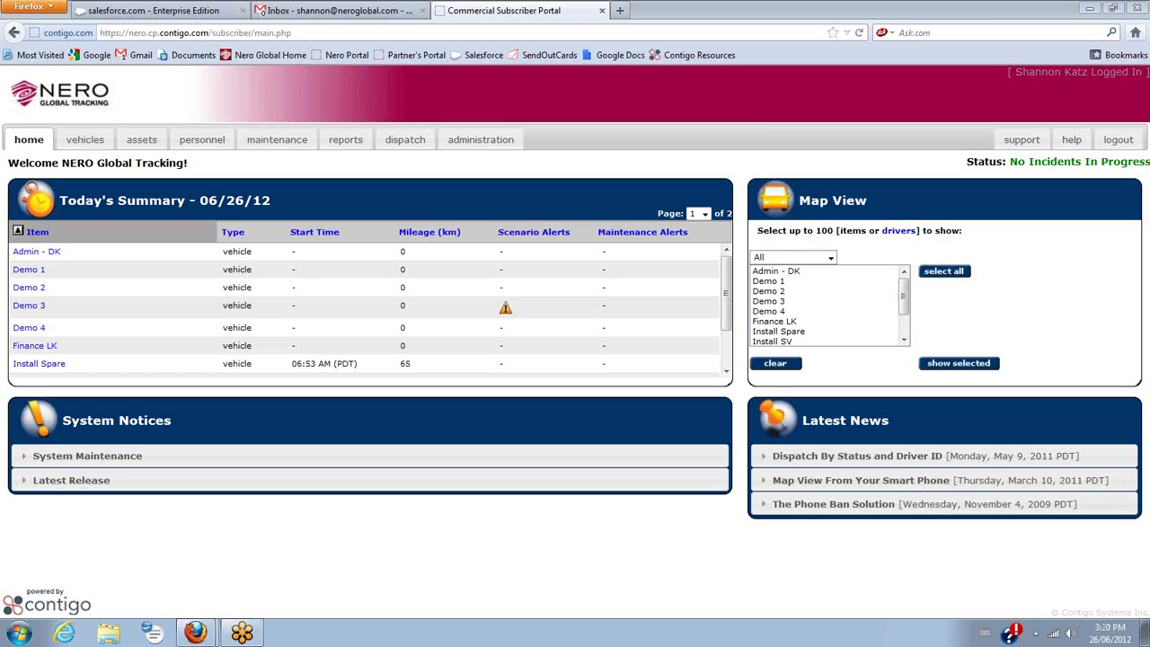
Open the Install SV vehicle's details and review its vehicle information, assigned beacon, contacts and scenarios
click(37, 143)
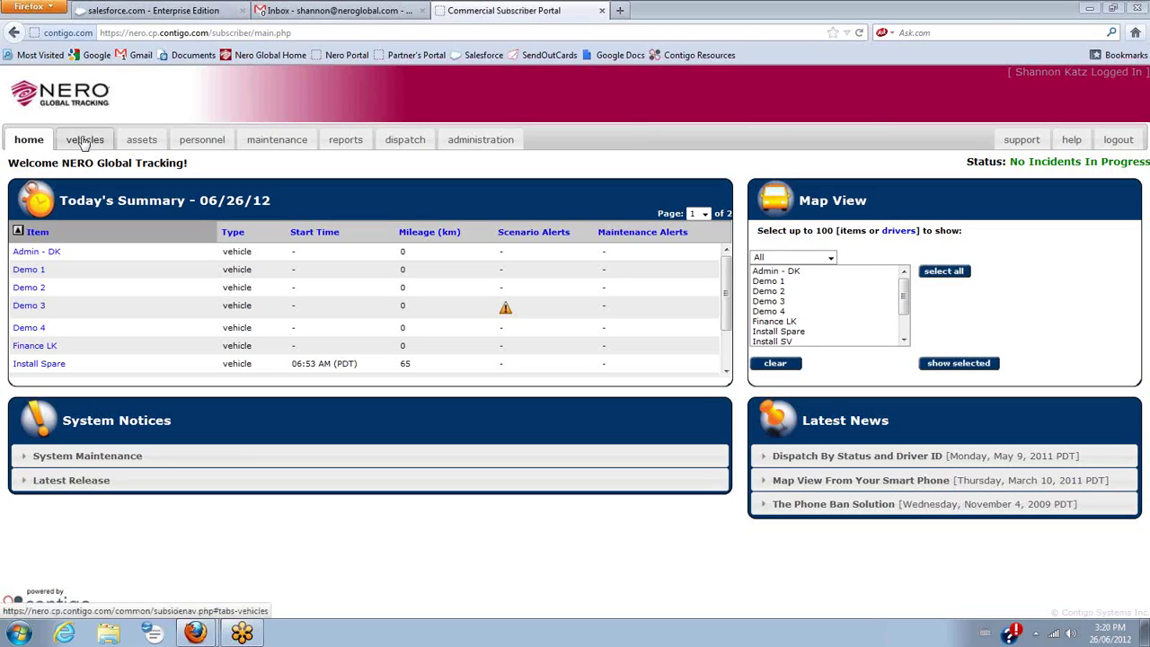
click(83, 143)
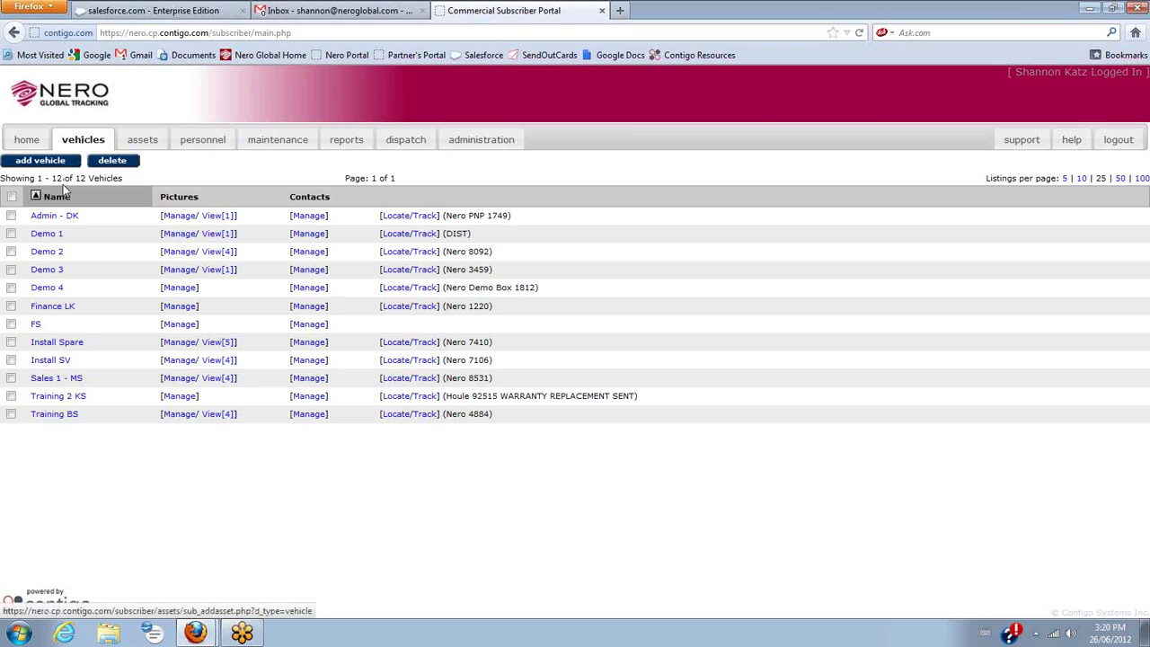
click(51, 348)
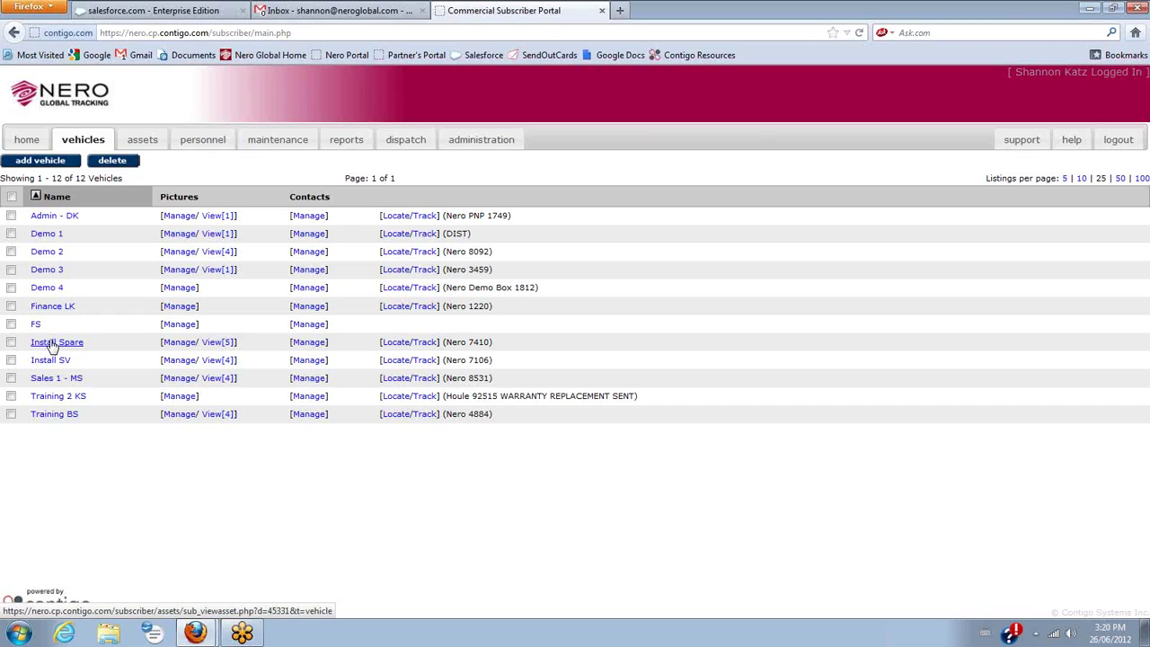
click(54, 362)
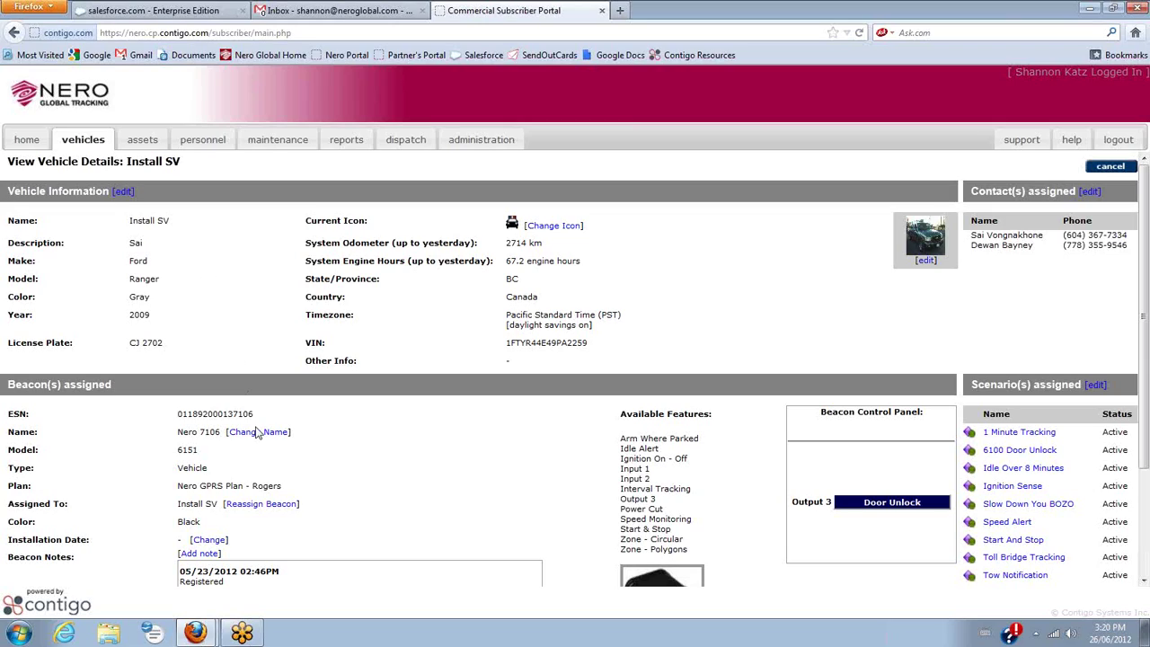
scroll(266, 433, down, 3)
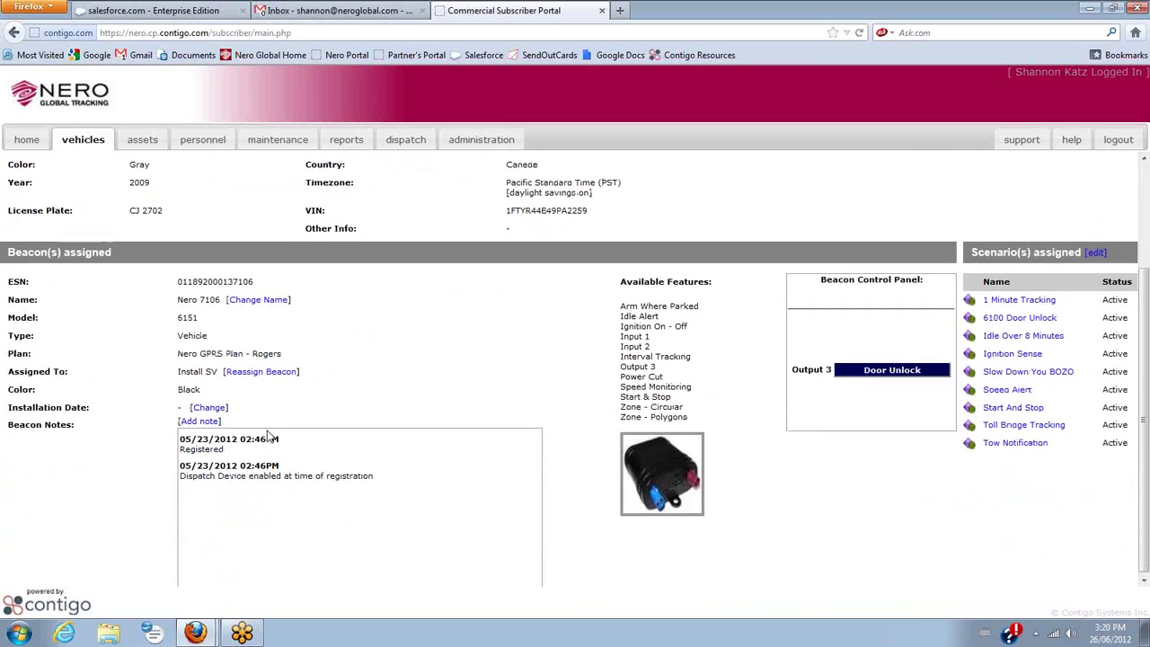
scroll(264, 433, up, 3)
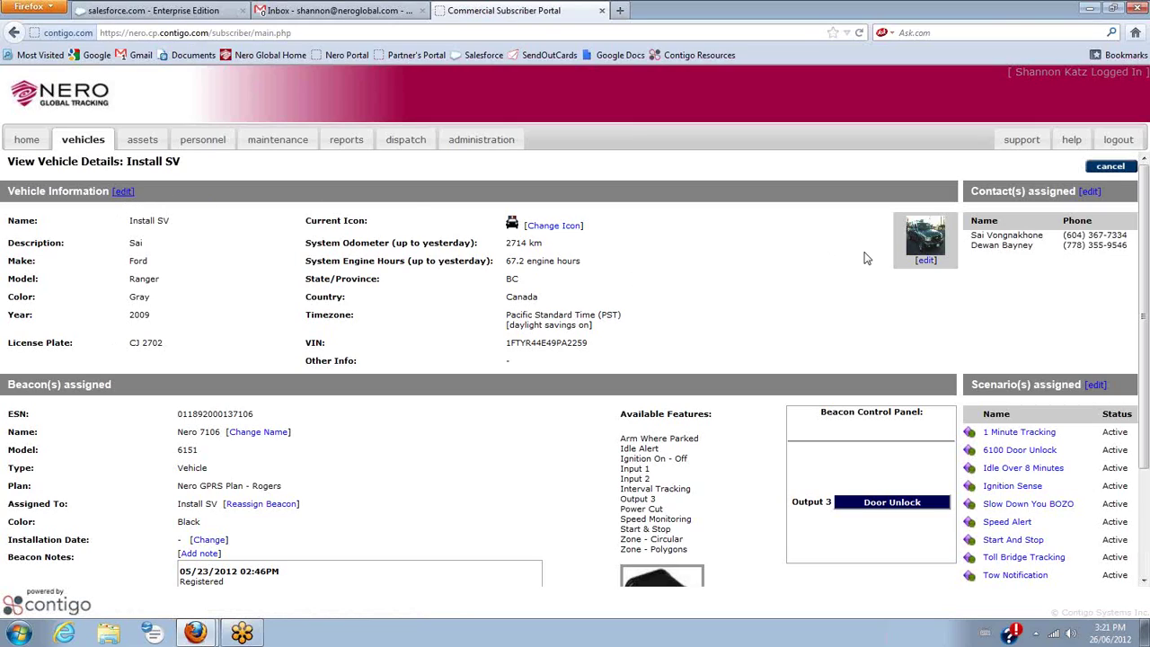
View the enlarged Driver picture in Install SV's picture collection, close it and return to the vehicle list
click(926, 260)
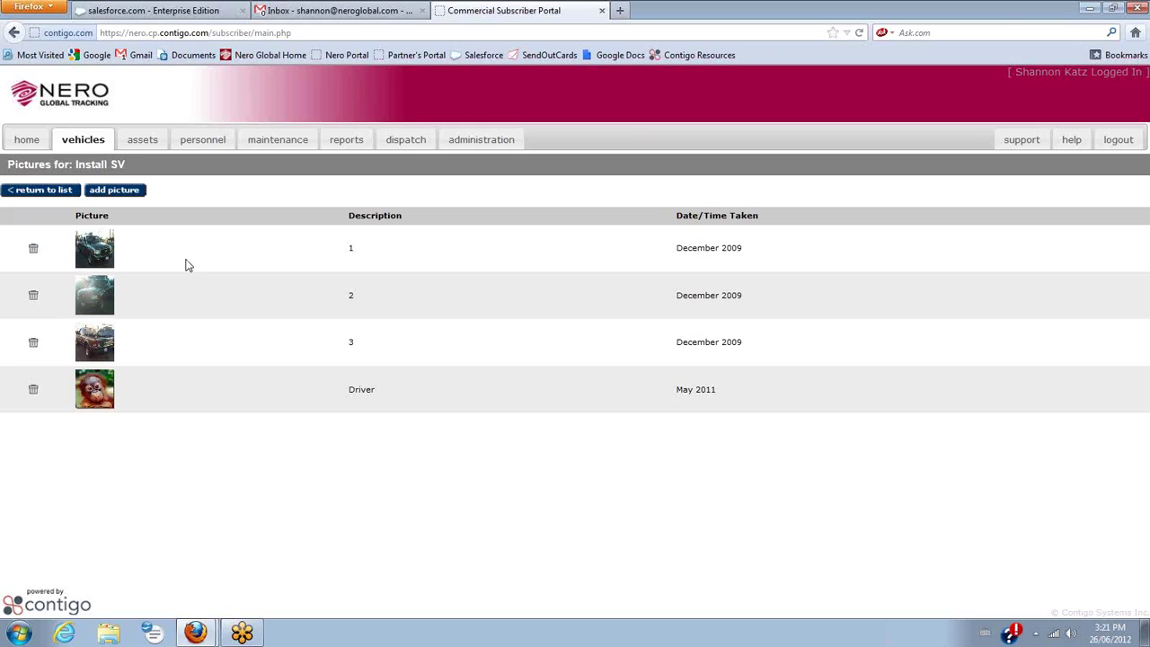
click(95, 395)
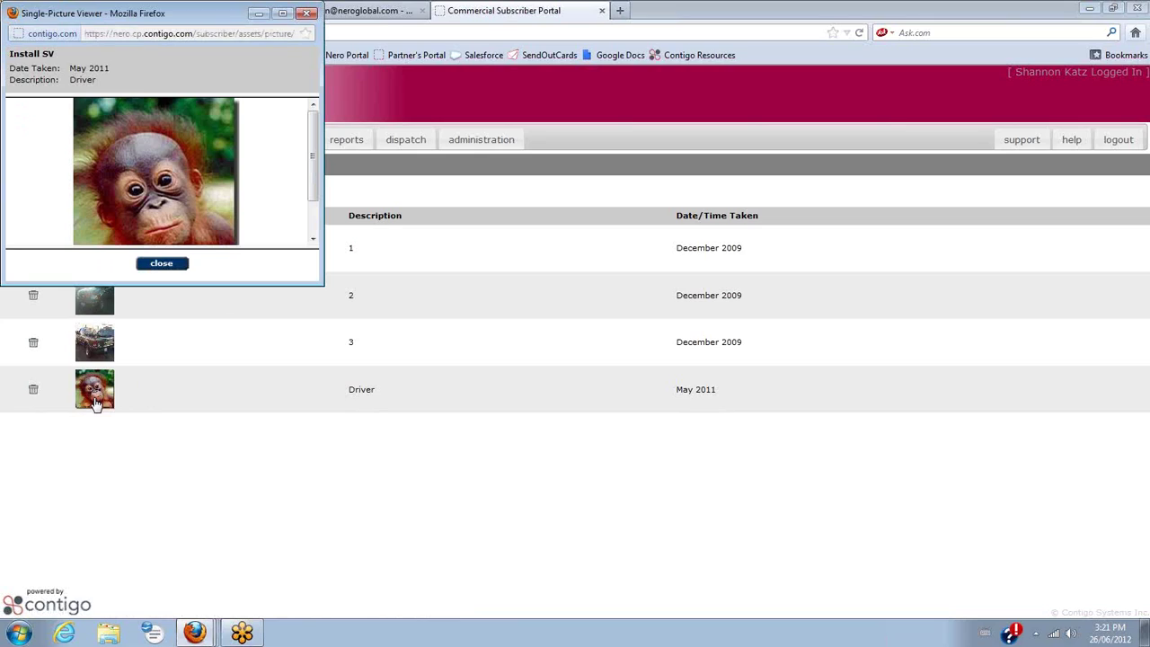
click(308, 15)
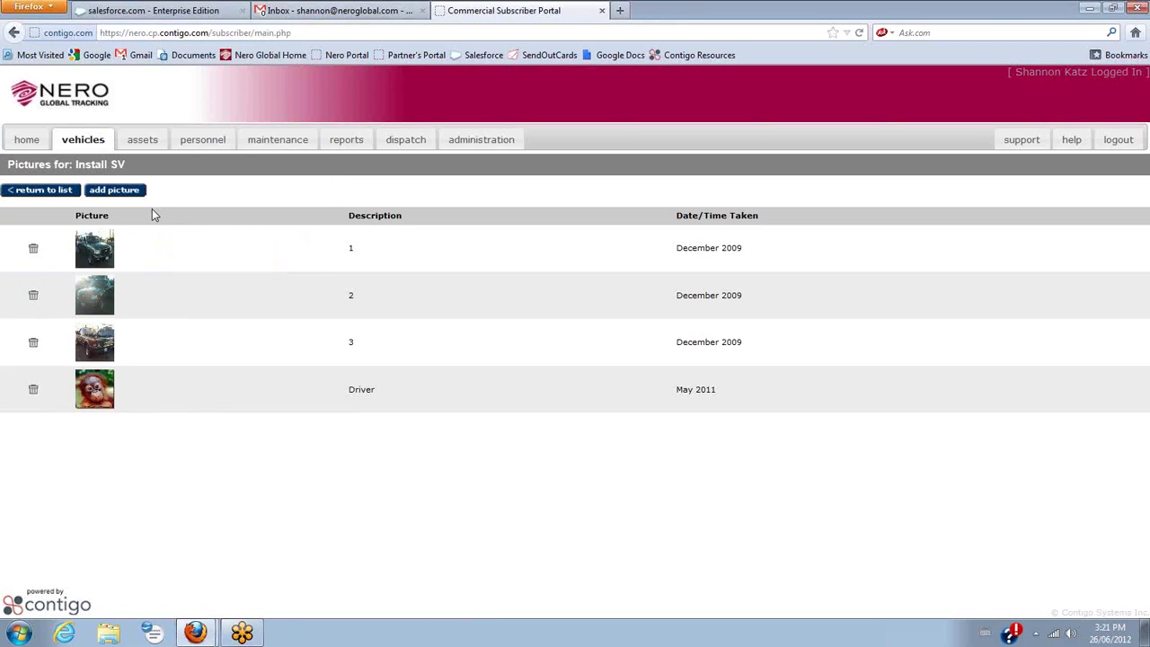
click(85, 142)
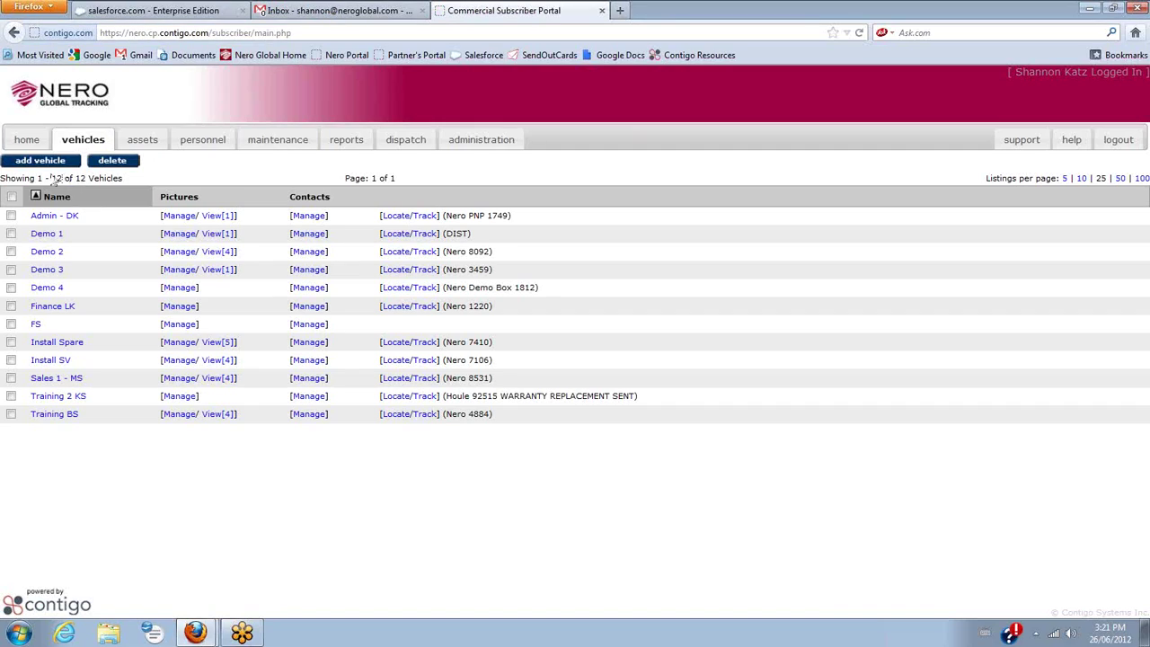
Look over the home summary and map selection, and find the Locate/Track option for Install SV in the vehicle list
click(28, 142)
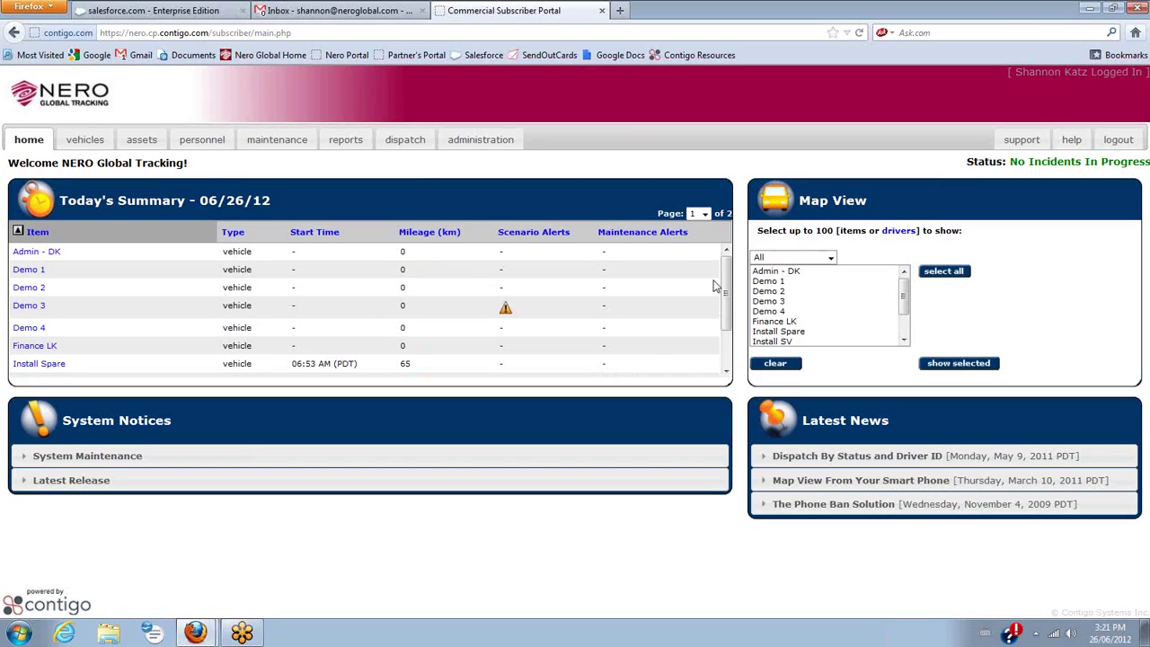
click(91, 144)
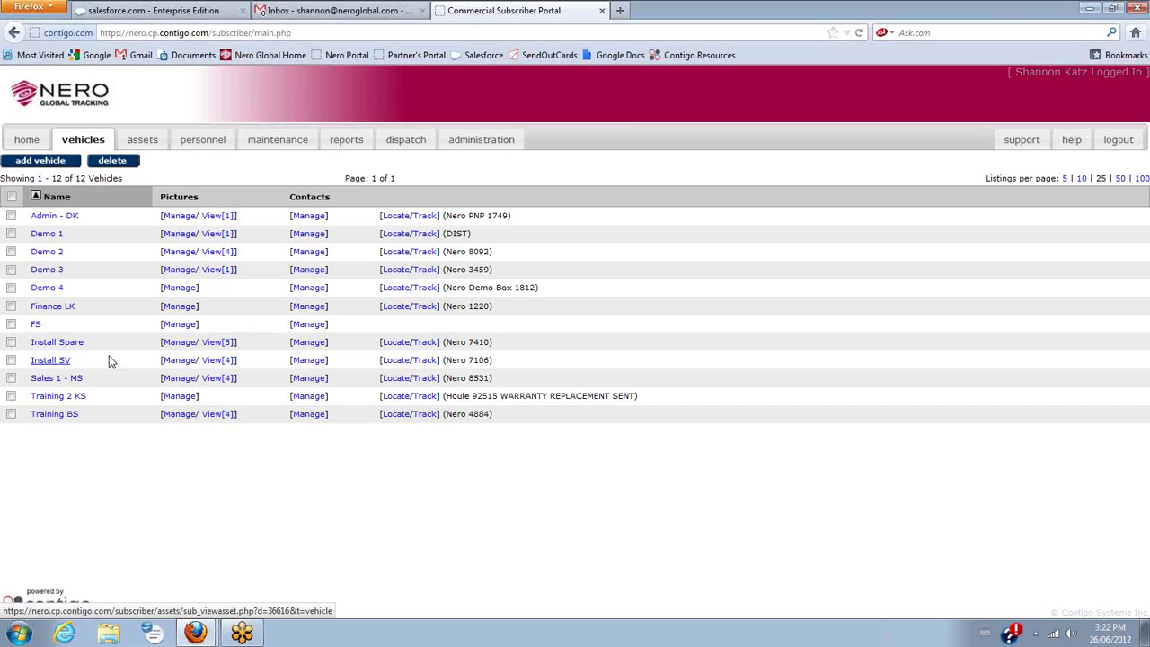
click(429, 363)
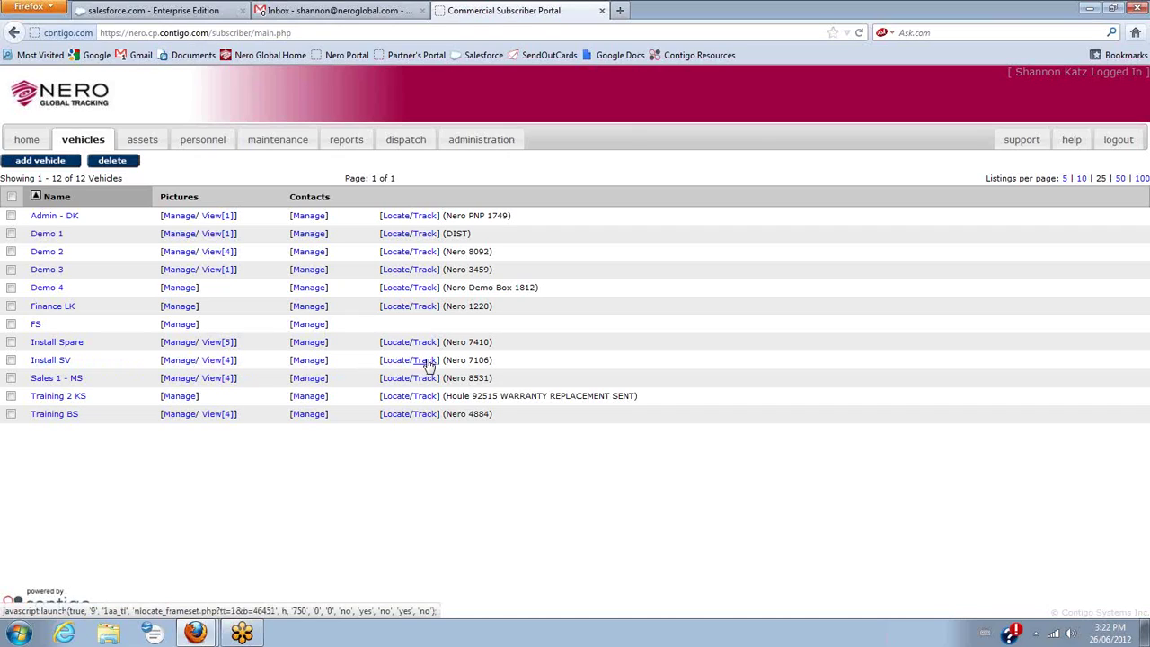
Open the Brake Service maintenance schedule and review its service interval, assigned items and email notification settings
click(279, 142)
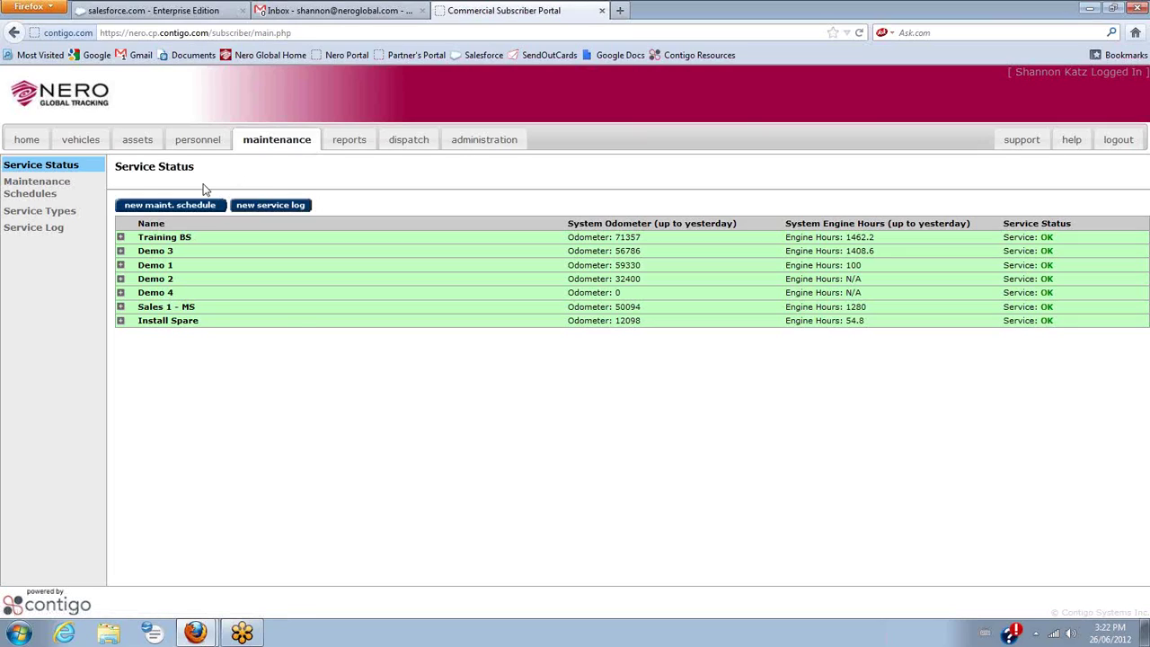
click(34, 187)
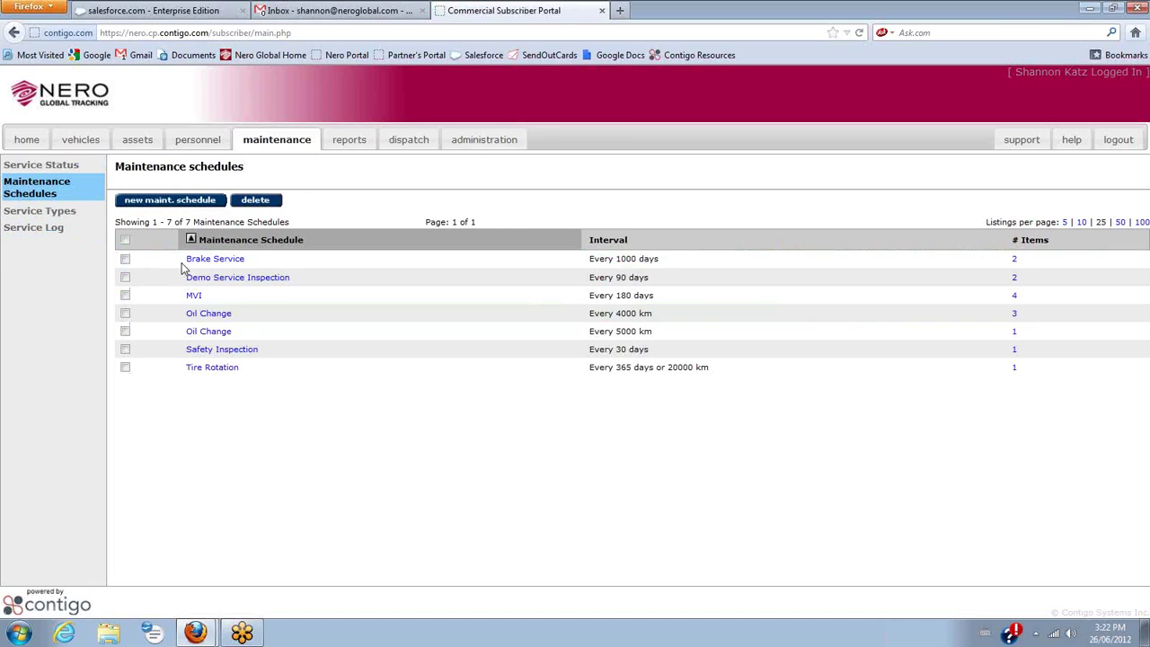
click(231, 260)
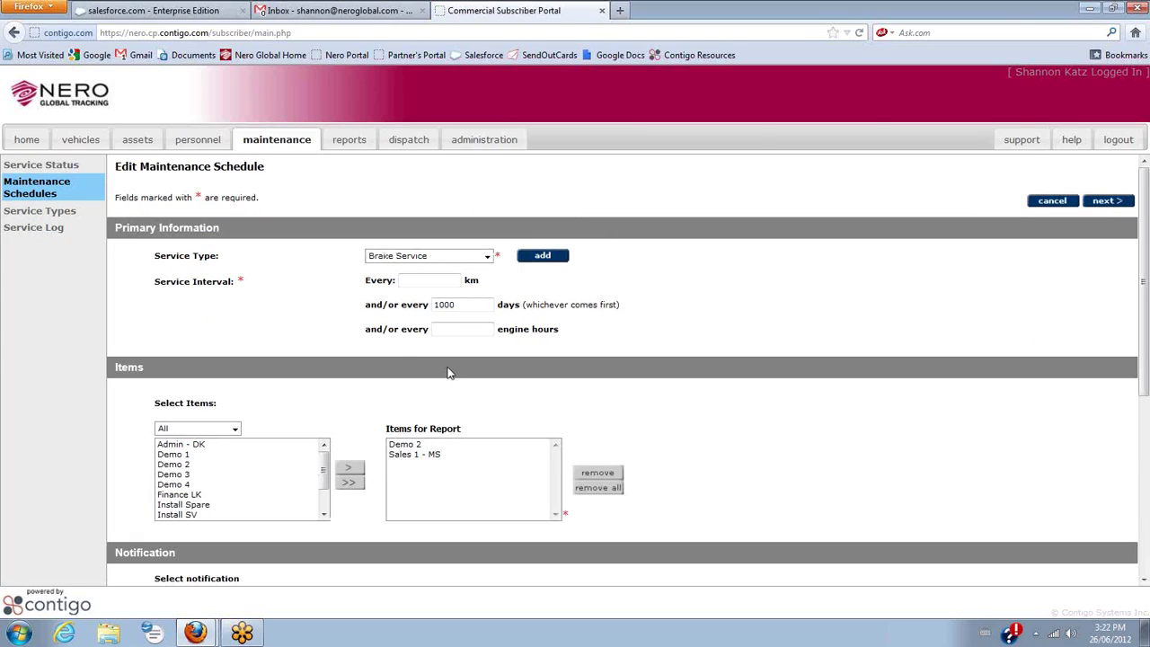
scroll(449, 373, down, 5)
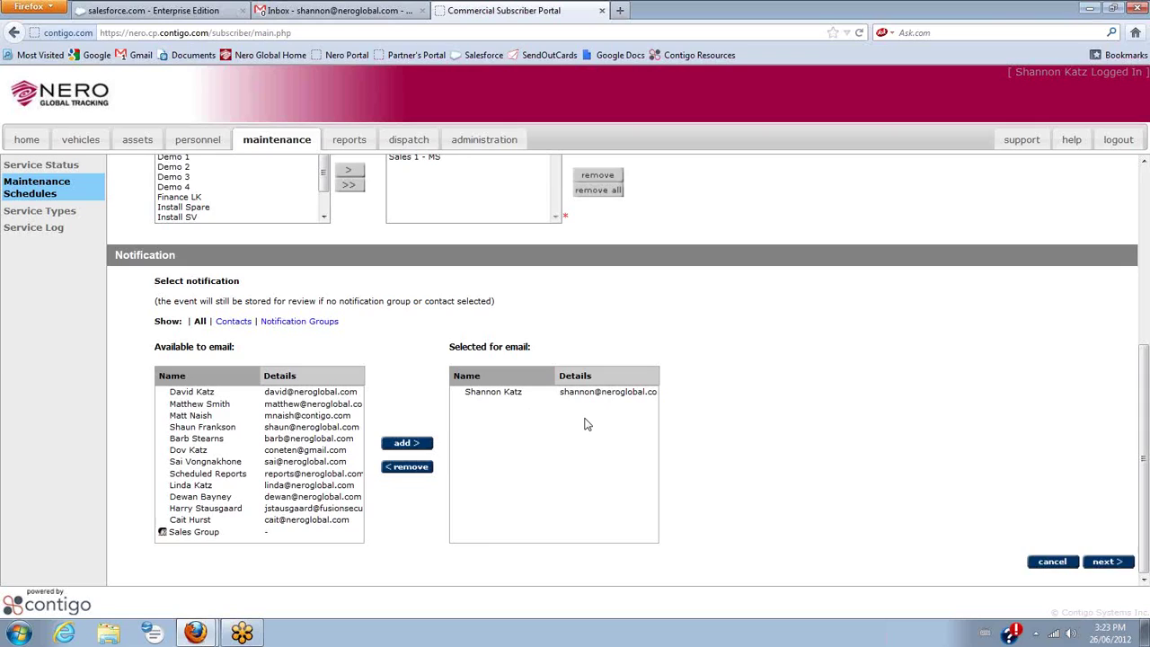
scroll(585, 423, up, 2)
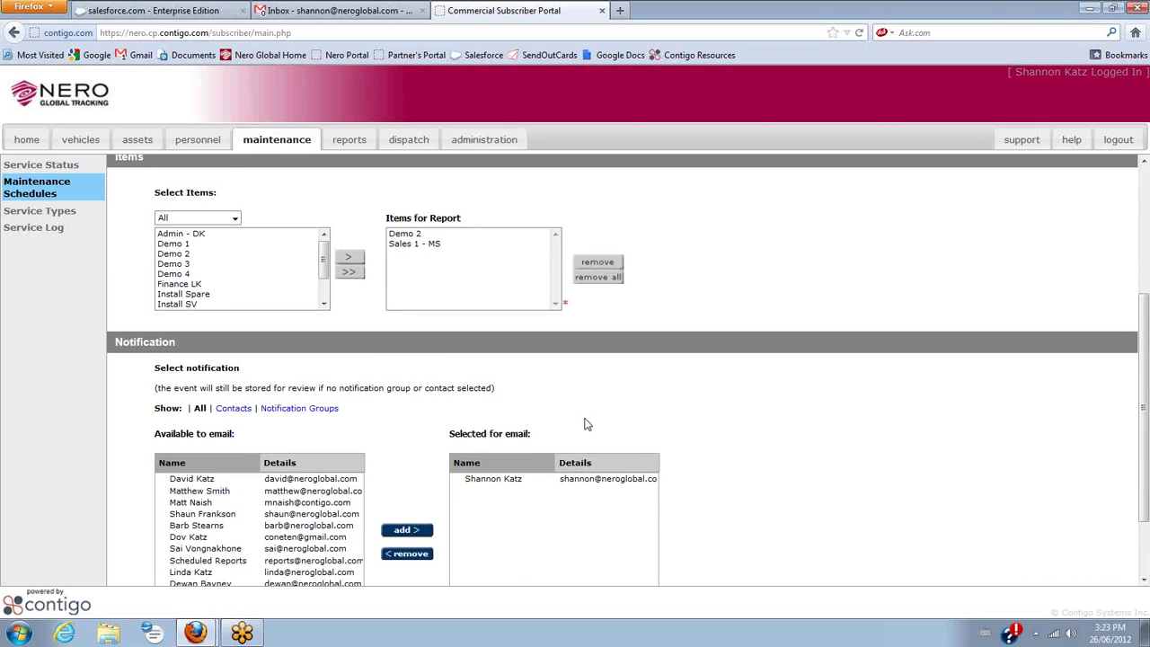
scroll(585, 423, up, 5)
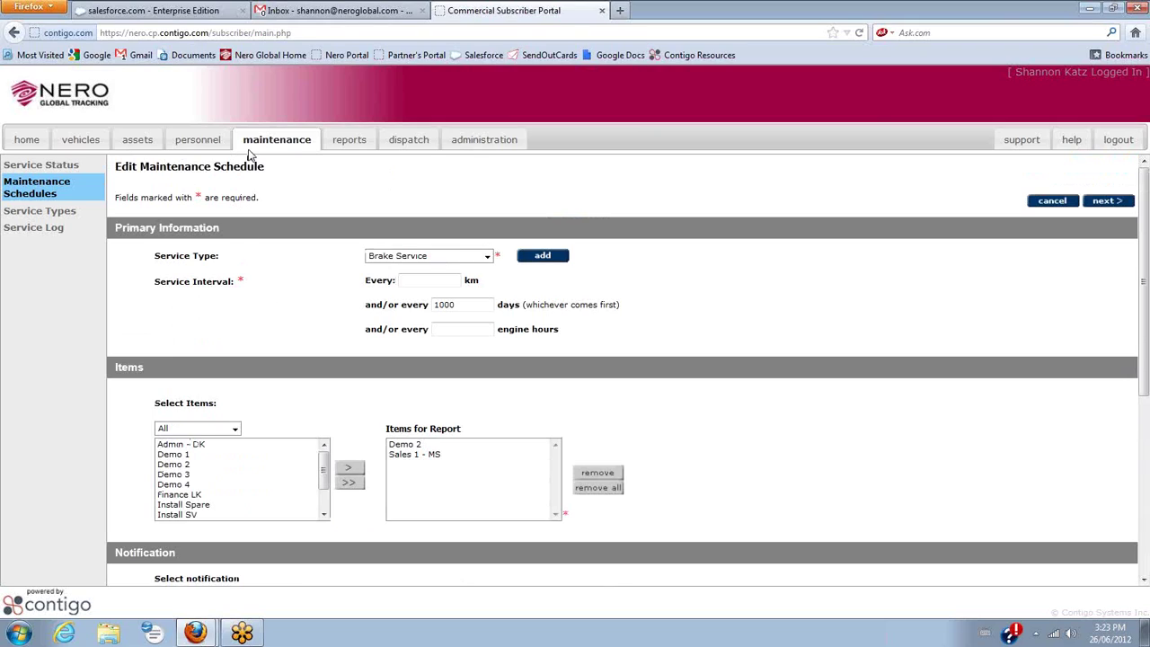
Review the available real-time reports and the list of scheduled reports
click(349, 140)
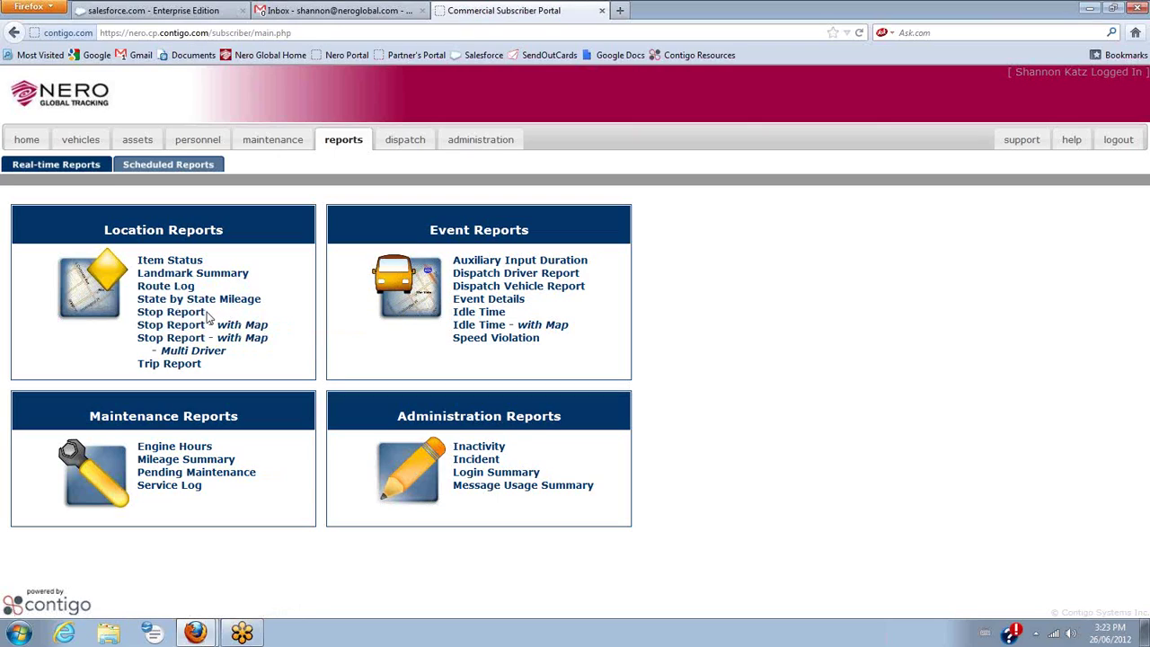
click(154, 168)
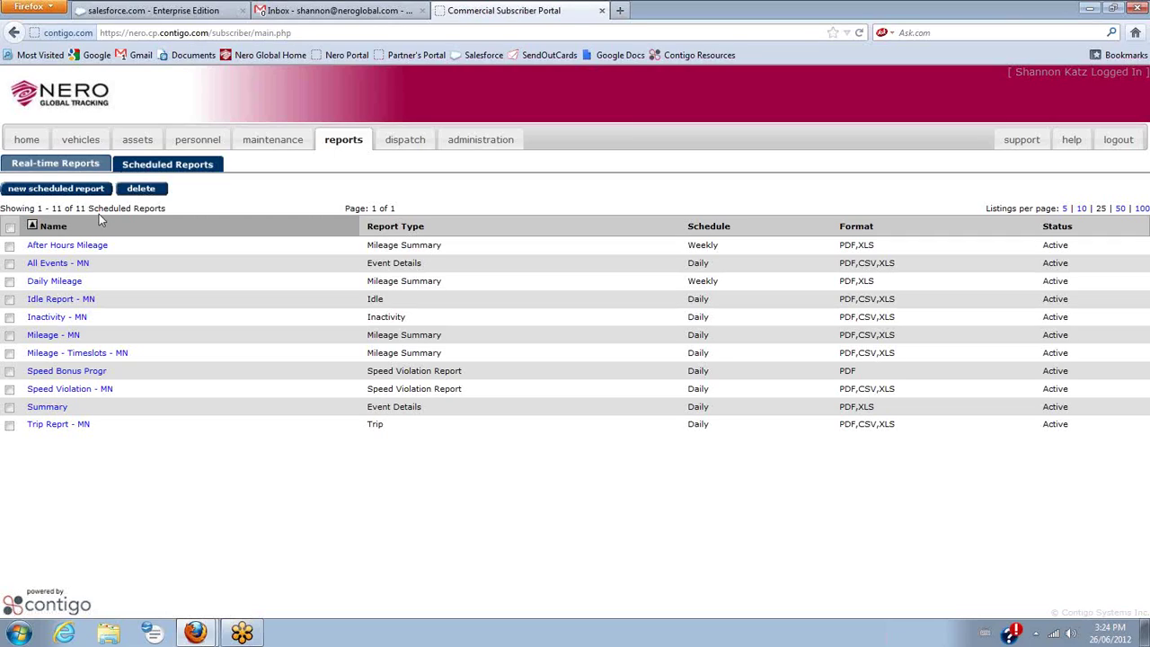
click(349, 142)
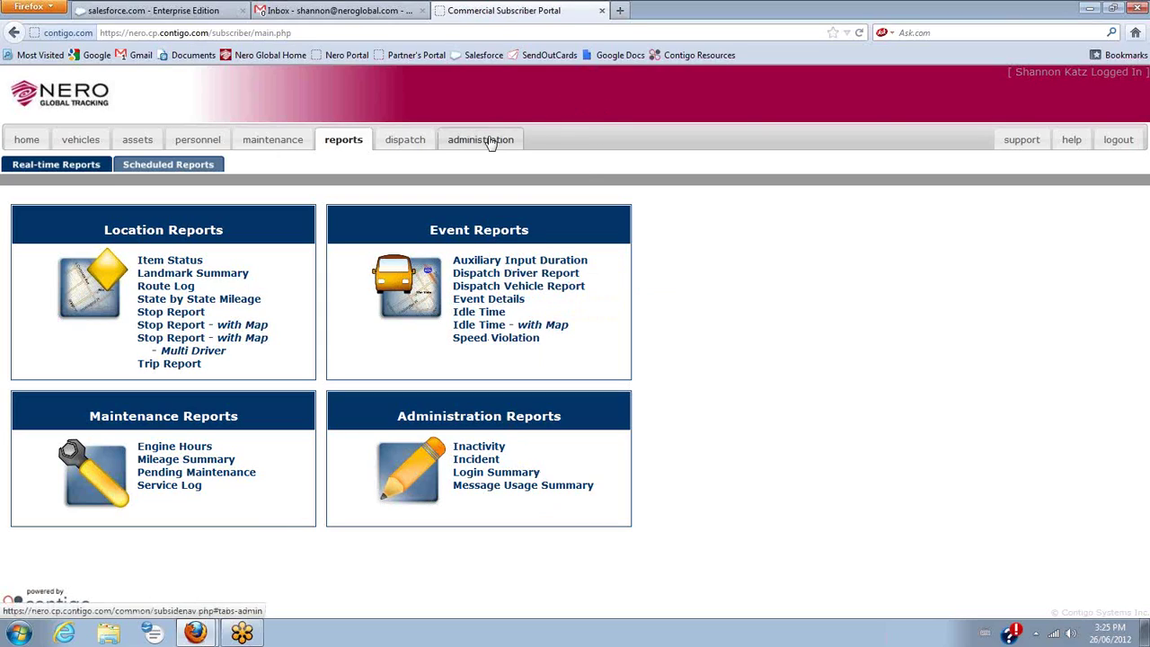
Open the Speed Alert scenario and review its speed threshold and its notification recipients
click(490, 142)
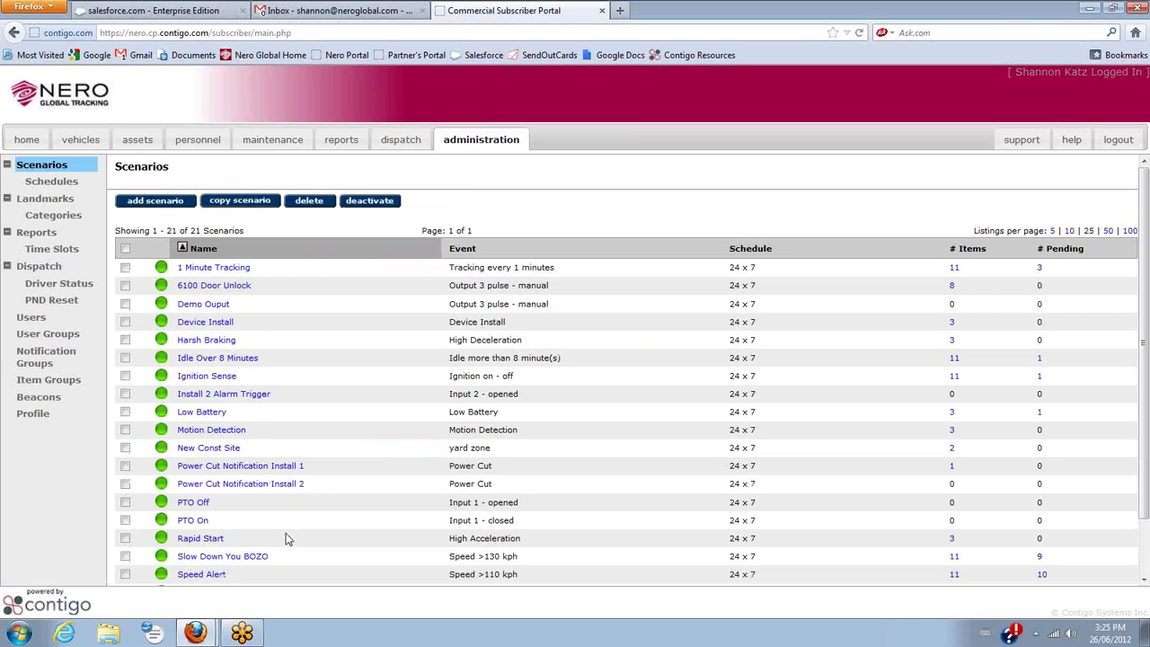
scroll(288, 539, down, 2)
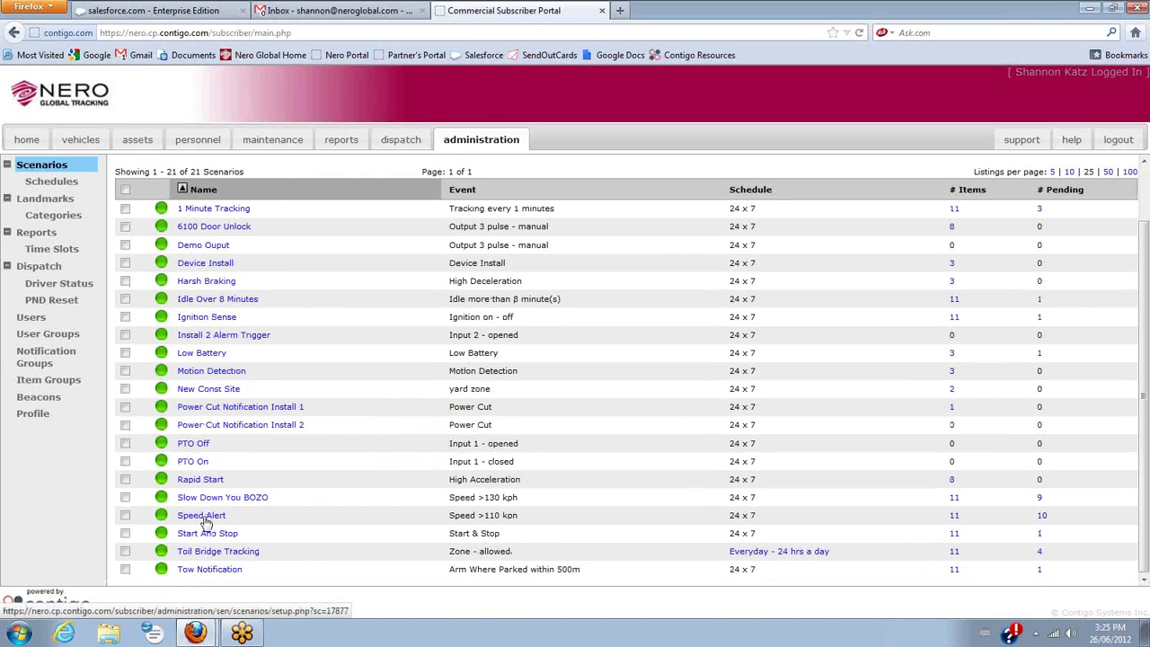
click(208, 519)
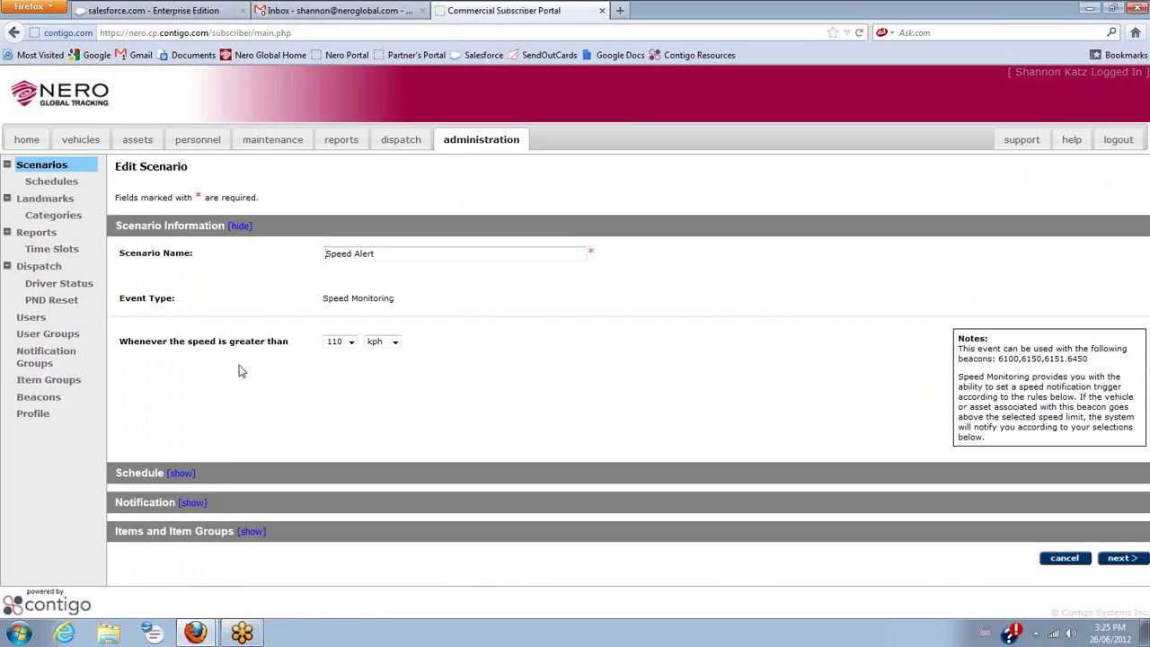
click(192, 503)
scroll(229, 486, down, 5)
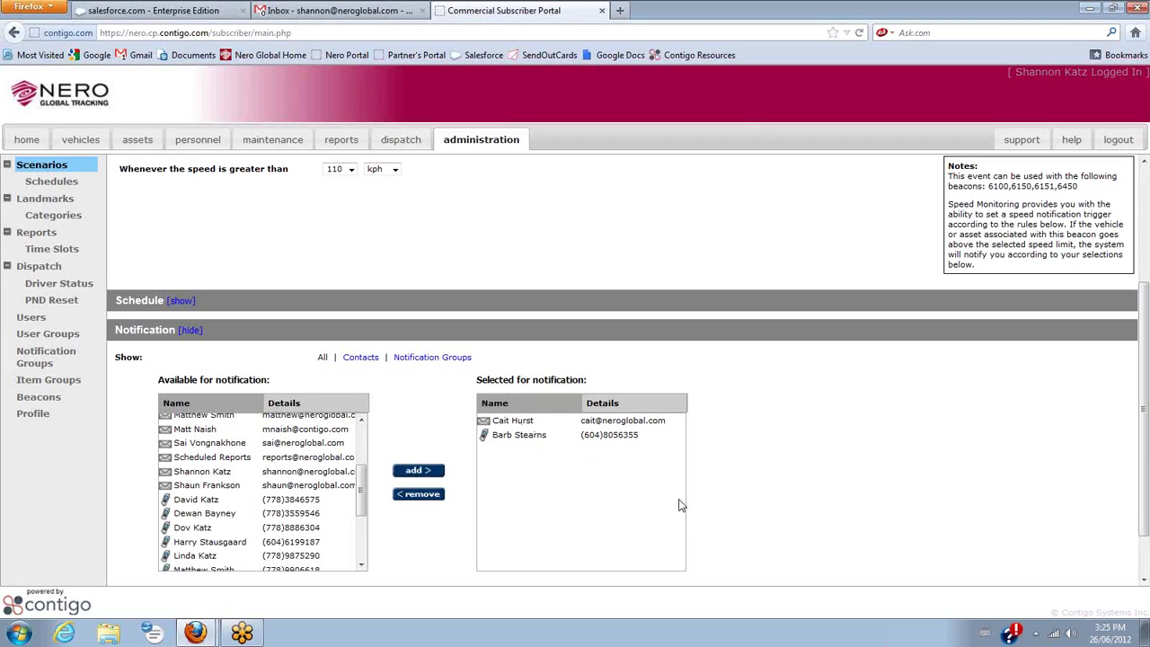
scroll(680, 505, up, 4)
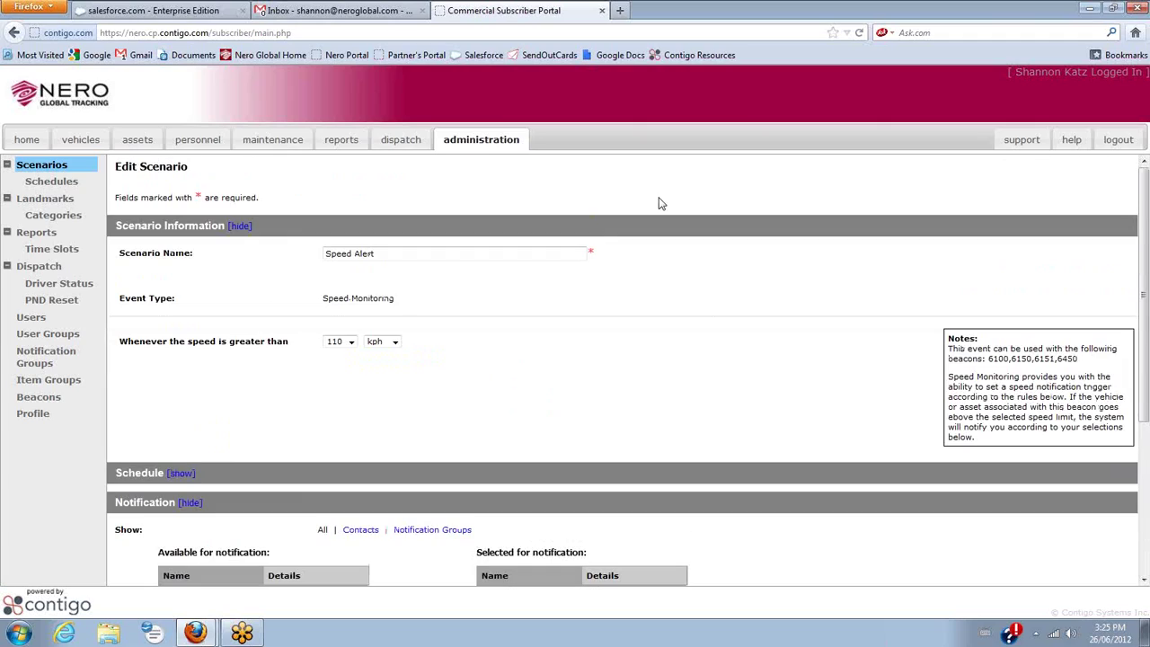
Open the ninth user's record from the user list and examine its user group, email and password fields
click(32, 319)
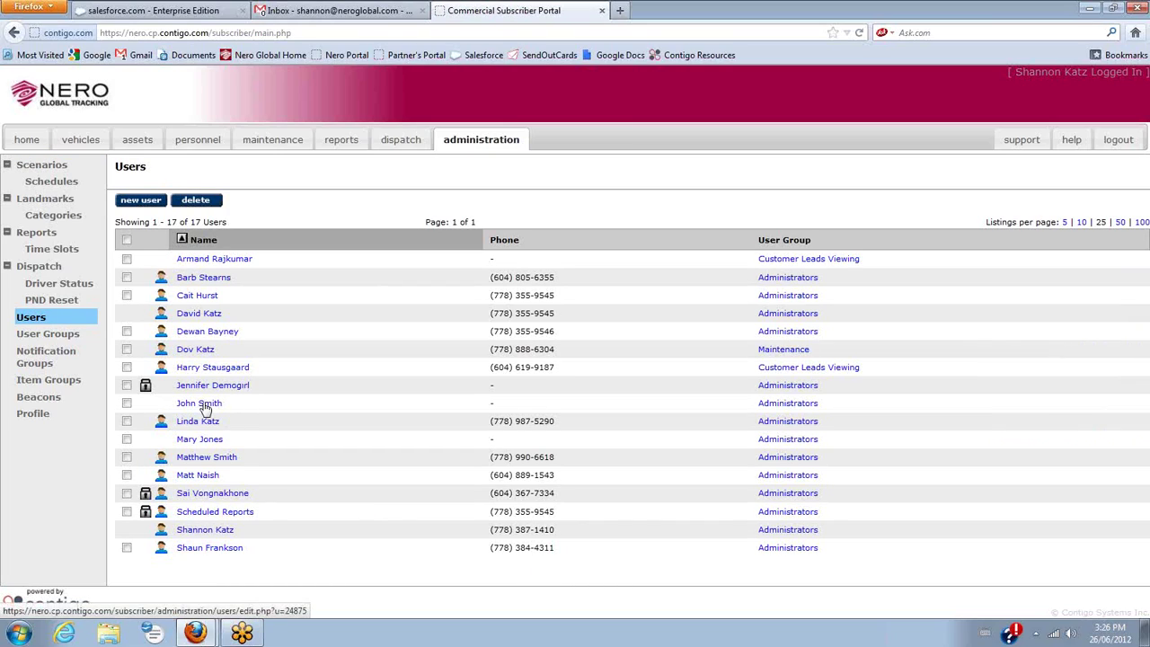
click(204, 405)
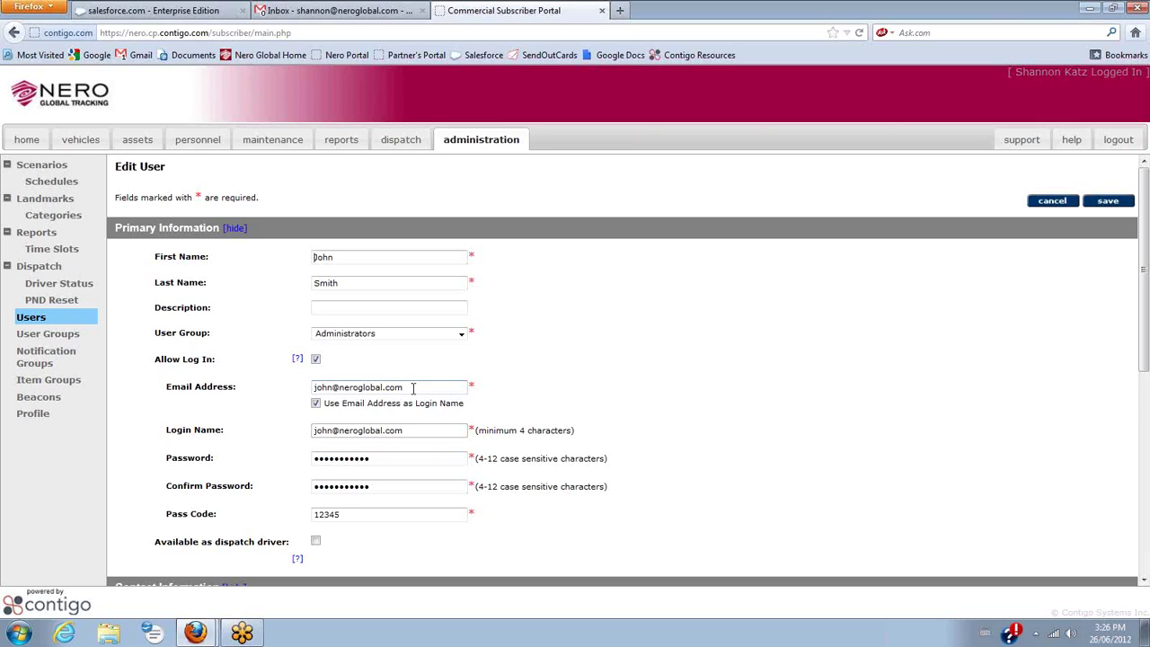
click(384, 462)
Go back to the user list and reopen the ninth user's record to recheck its login settings
click(17, 317)
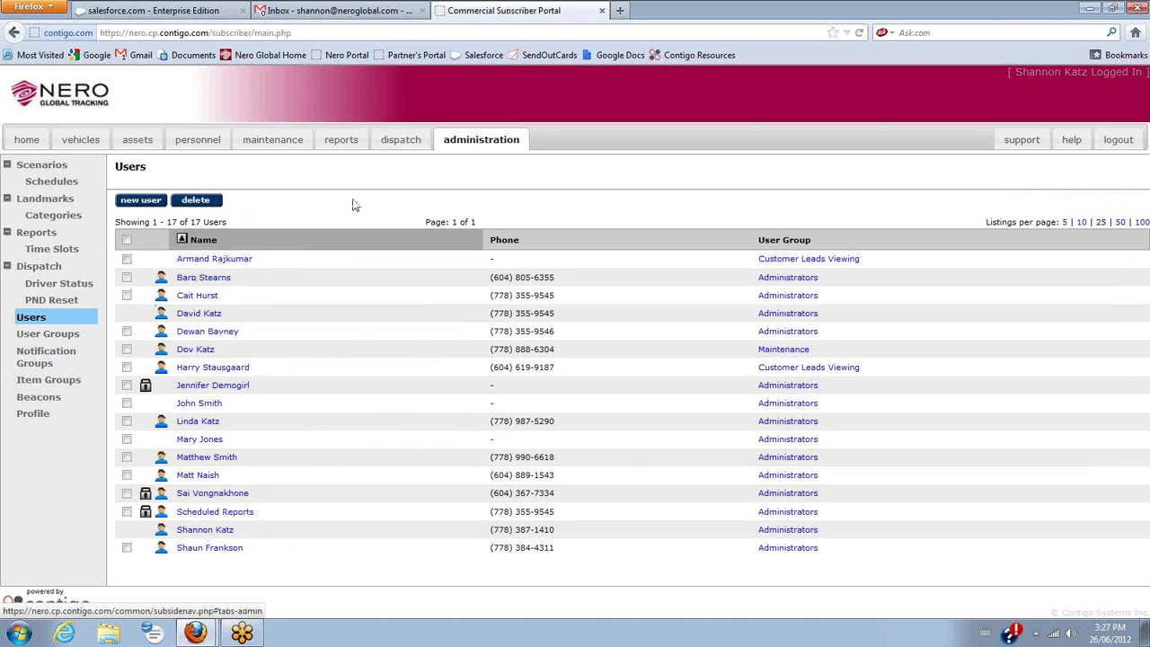
click(200, 403)
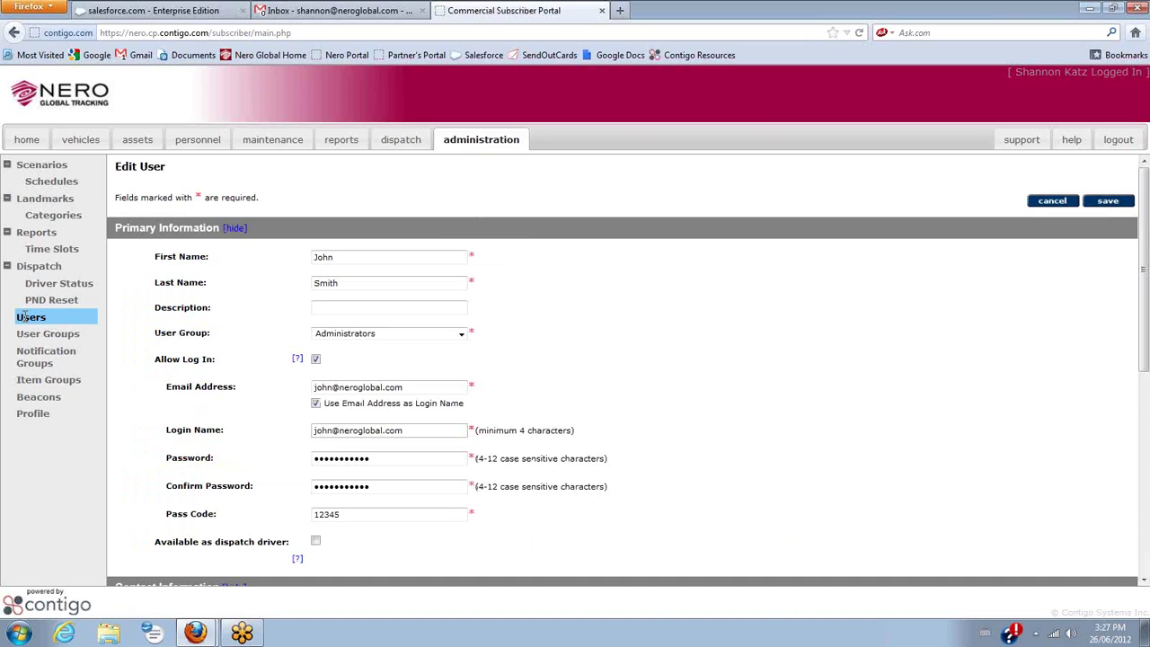
click(26, 315)
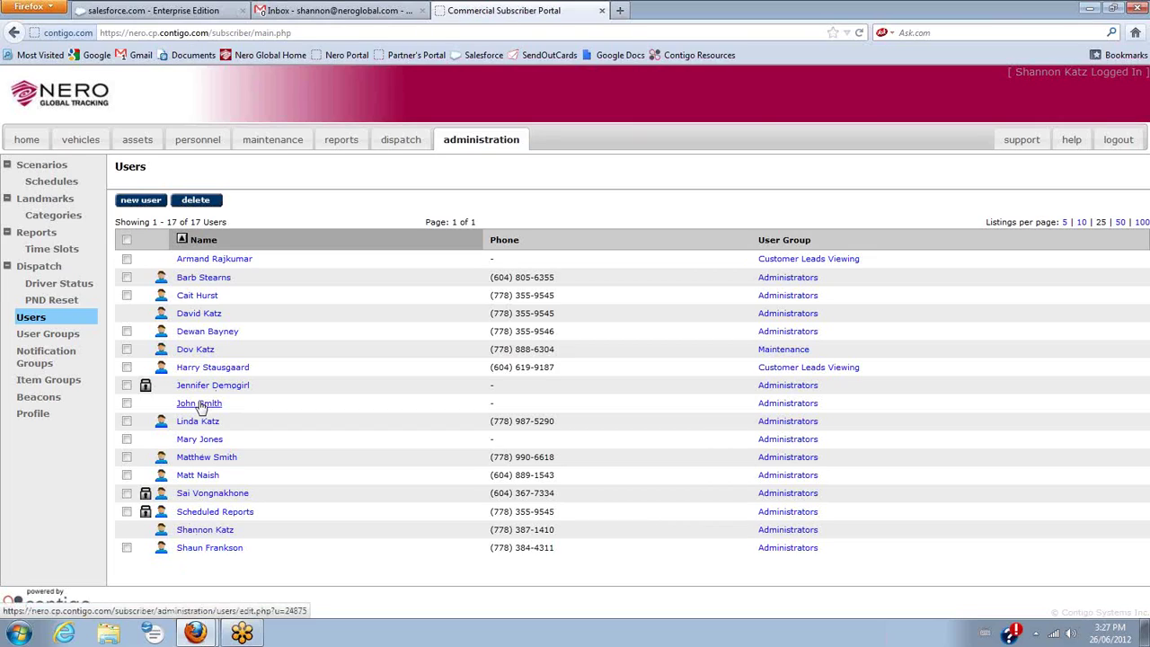
click(200, 406)
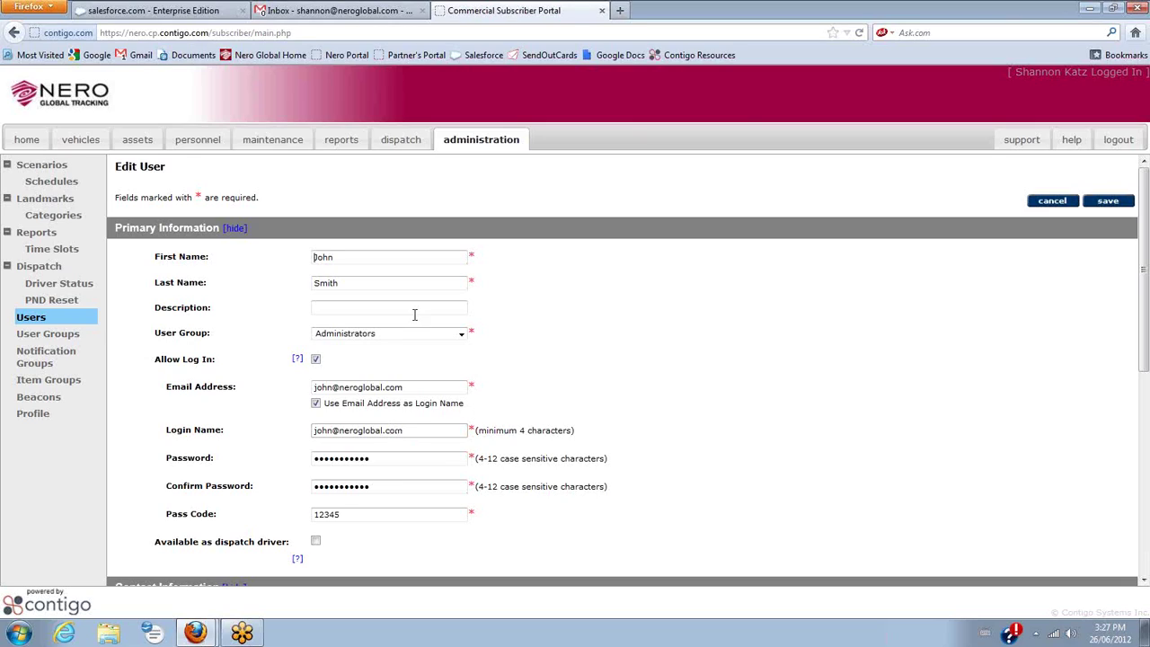
Return to the user list and delete the ninth user's account
click(41, 317)
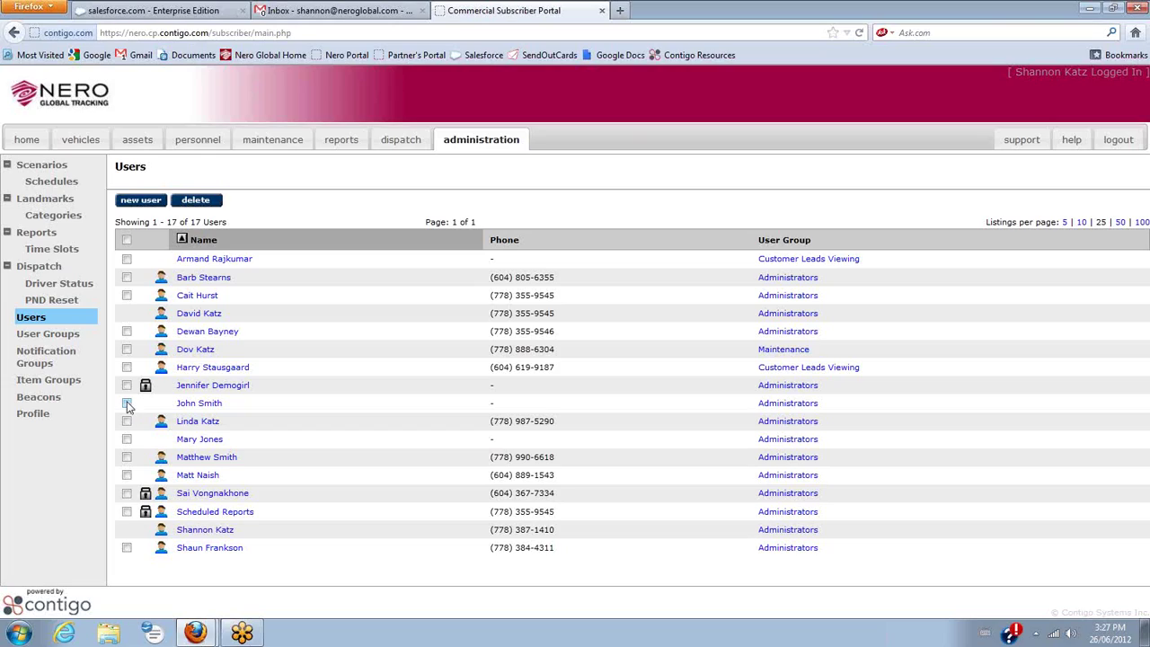
click(127, 403)
click(196, 200)
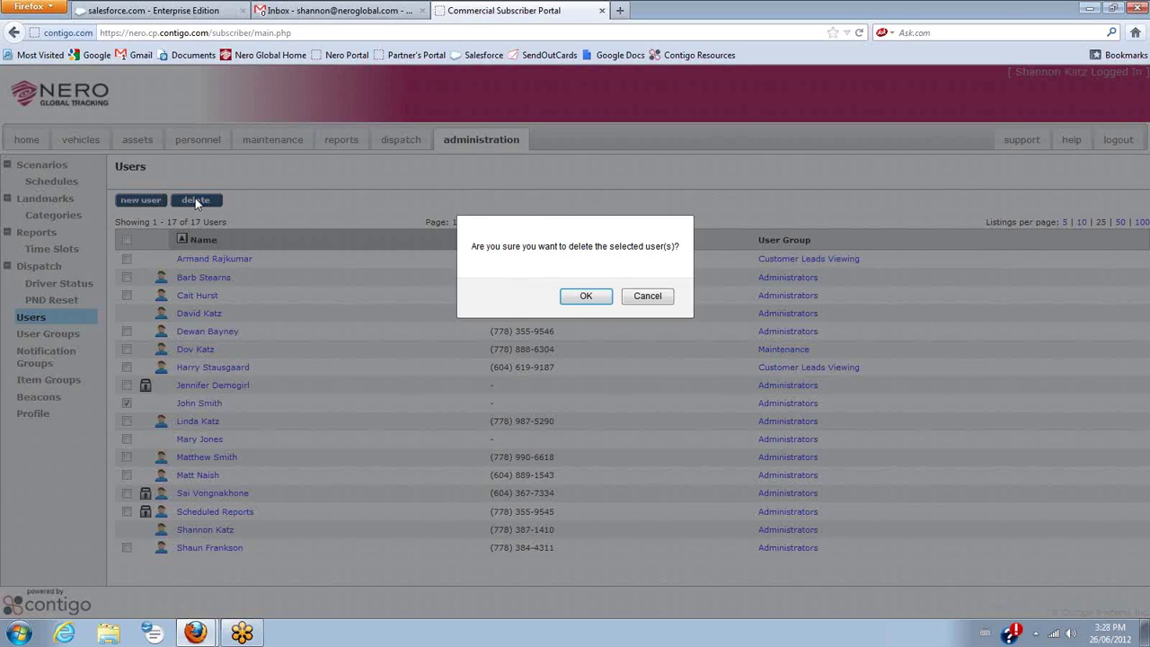
click(586, 297)
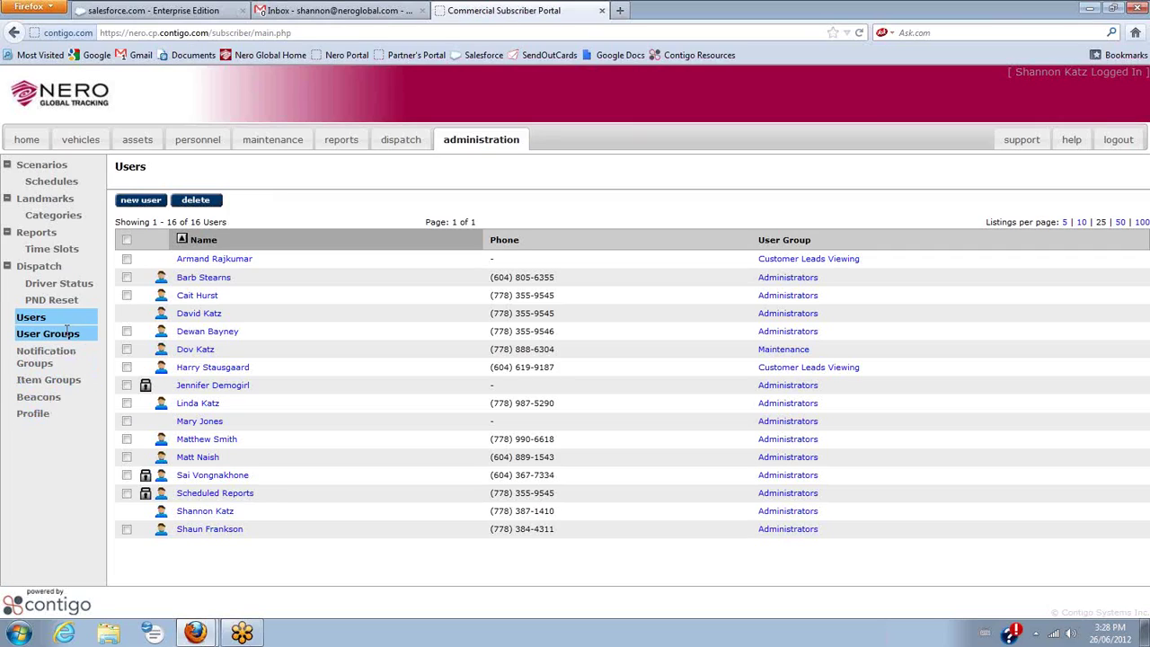
Open the Clerical group from the user groups list and review its members and permissions
click(70, 338)
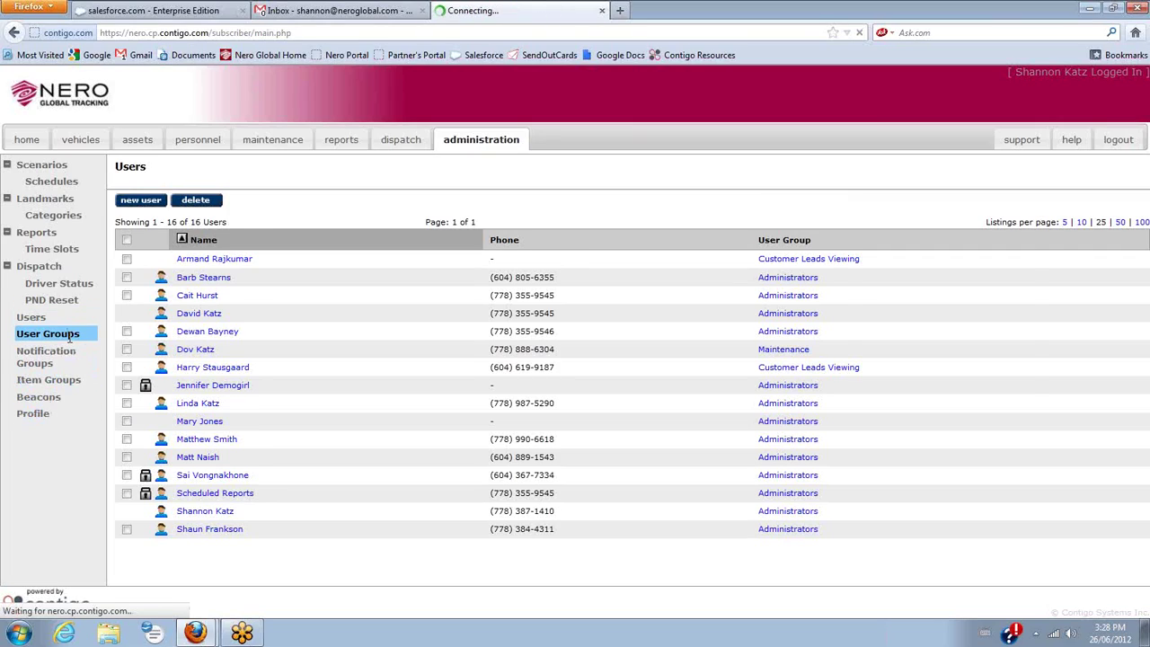
click(26, 320)
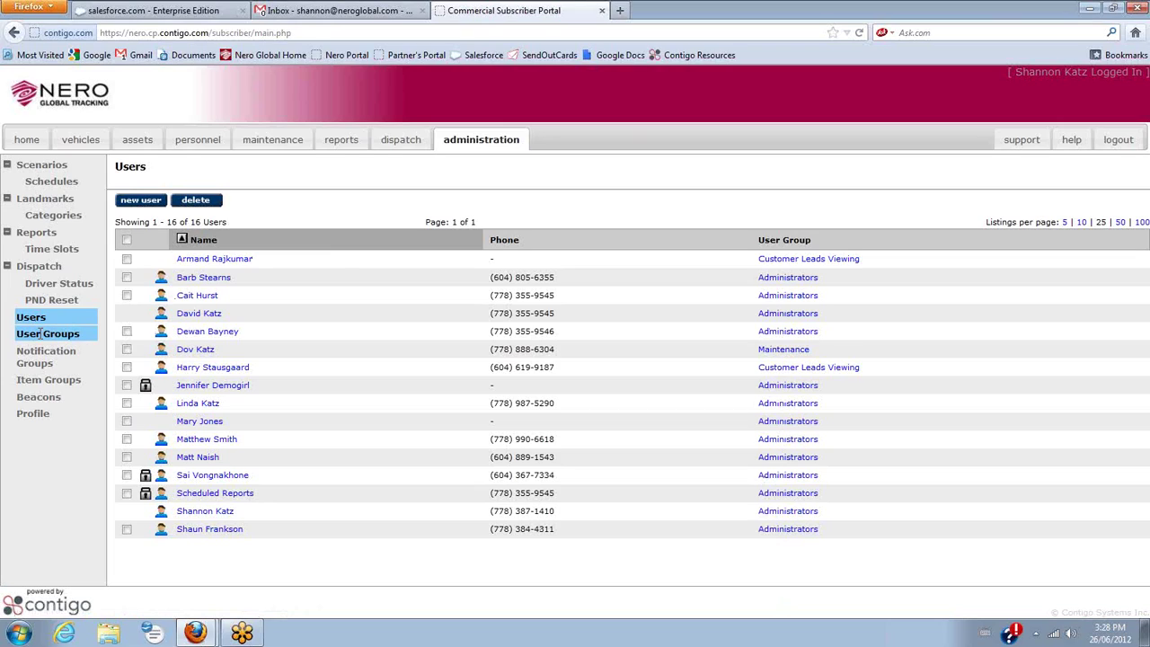
click(40, 334)
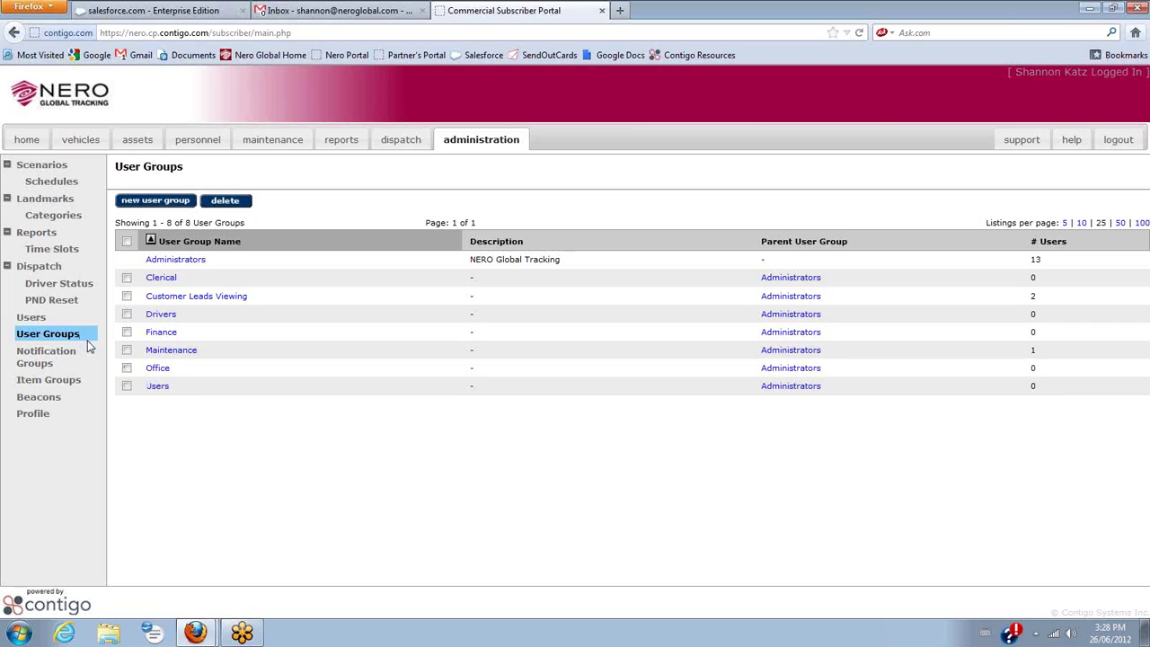
click(161, 280)
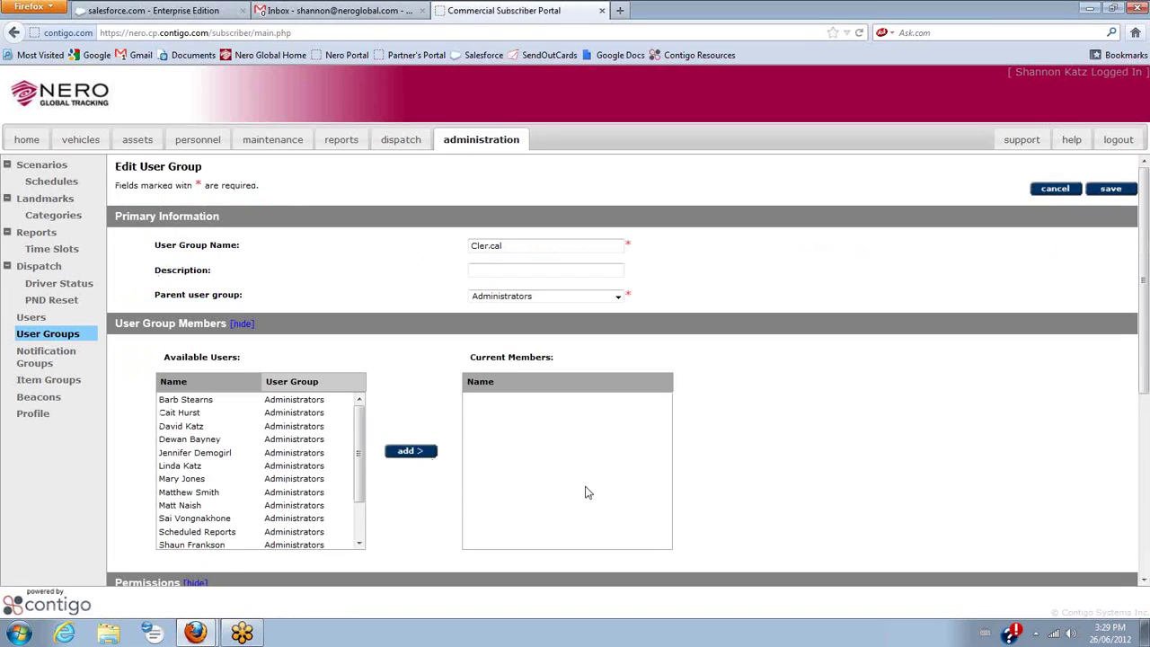
scroll(584, 490, down, 5)
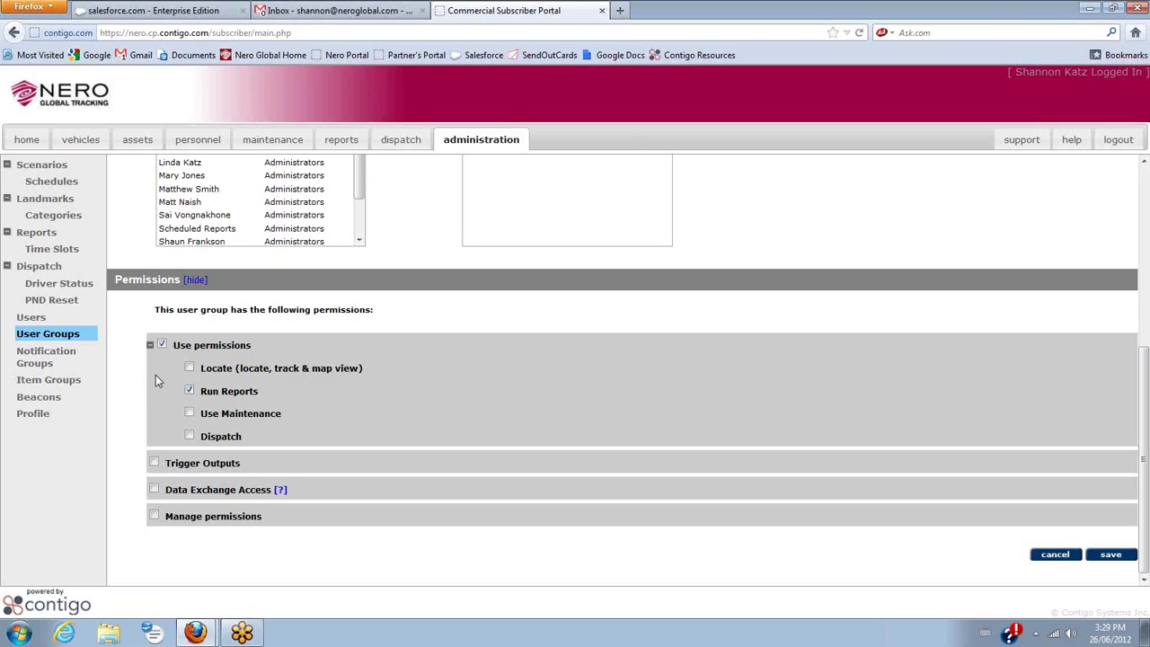
Go back to the user groups list and examine the Maintenance group's members and permissions
click(40, 334)
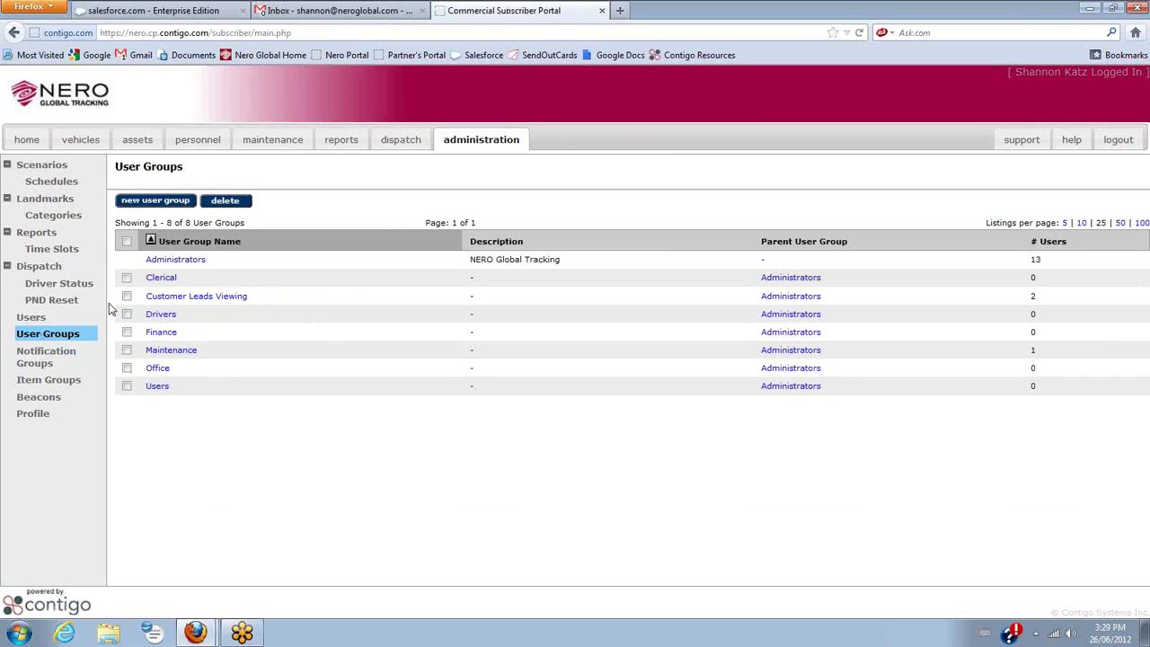
click(171, 350)
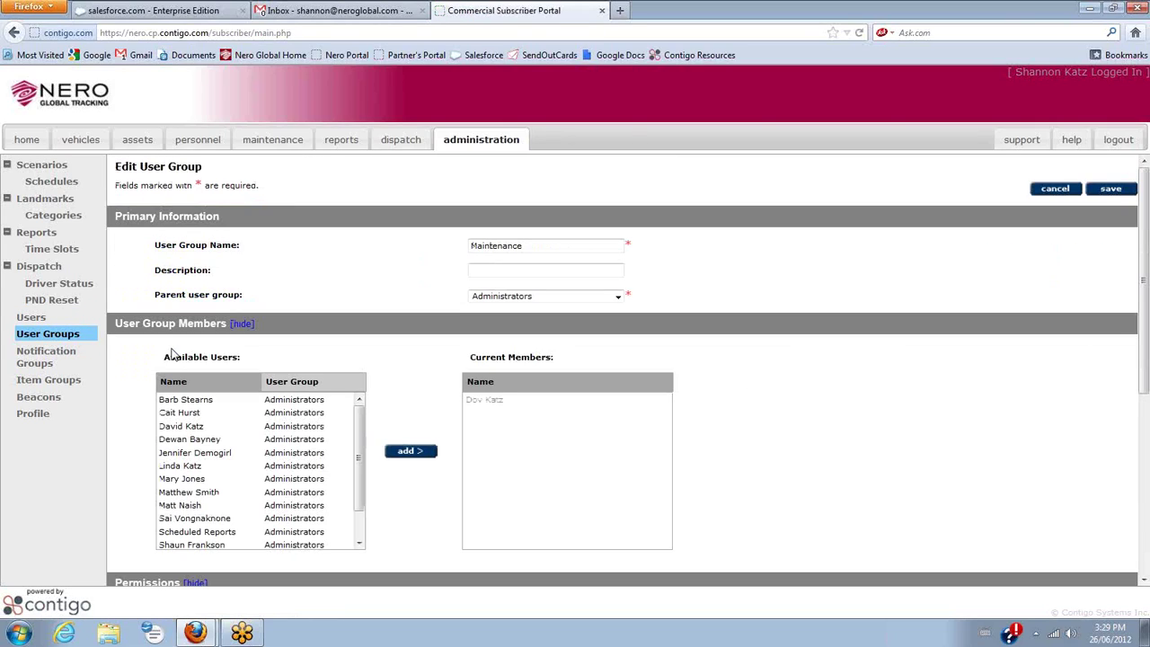
scroll(273, 473, down, 1)
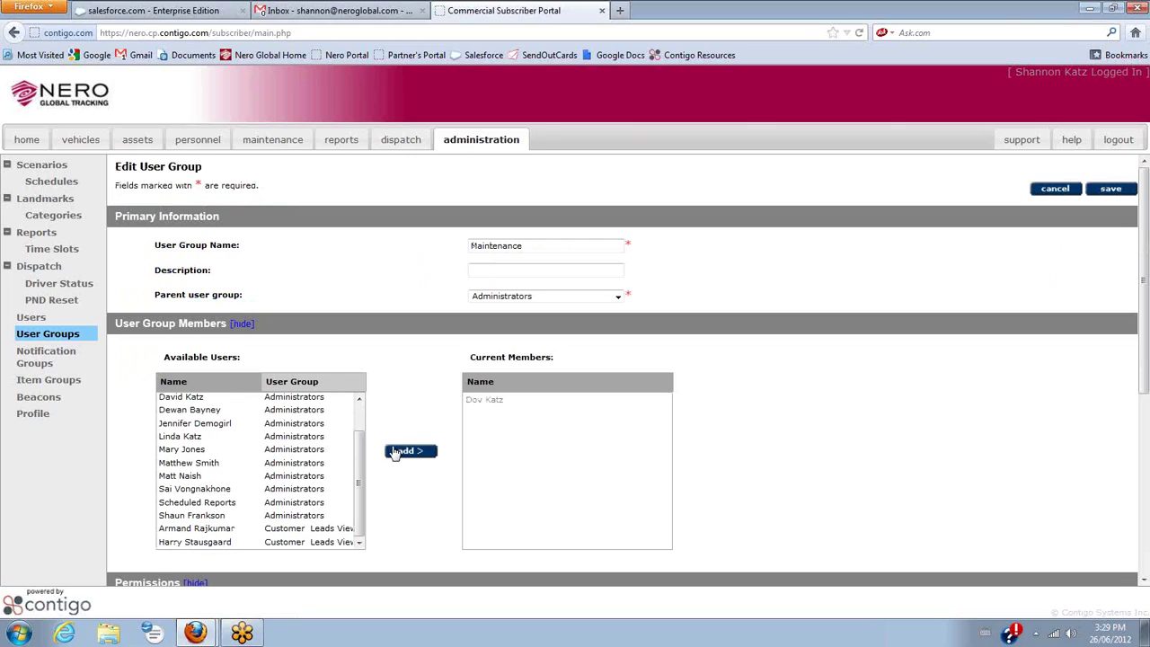
scroll(396, 451, down, 3)
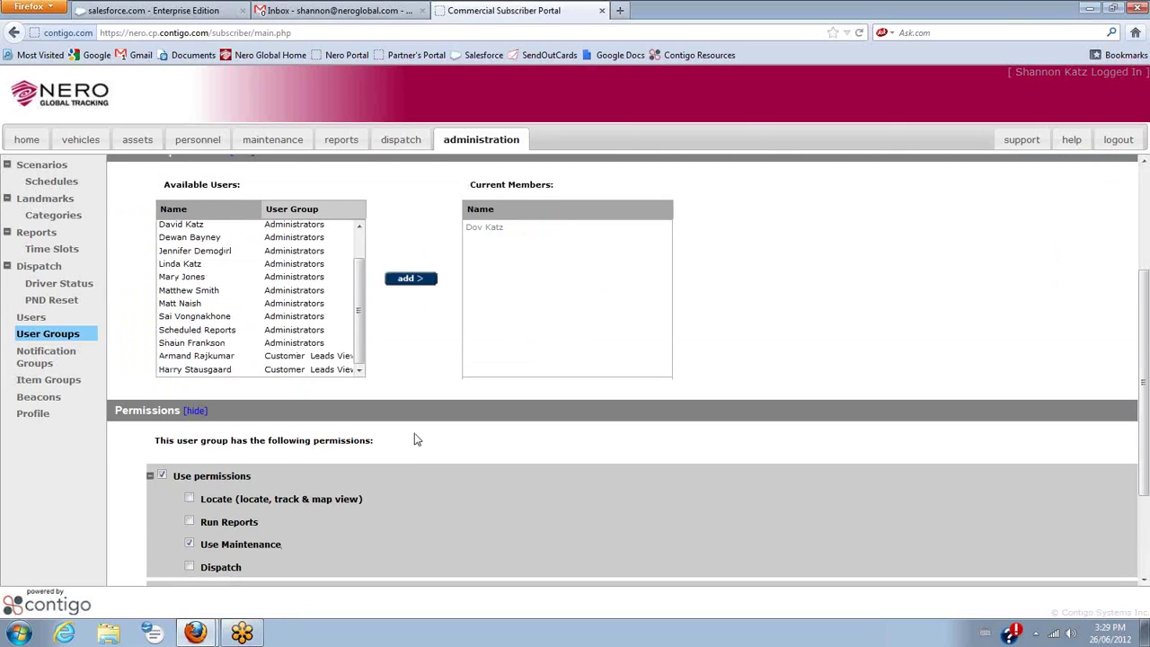
scroll(413, 447, down, 3)
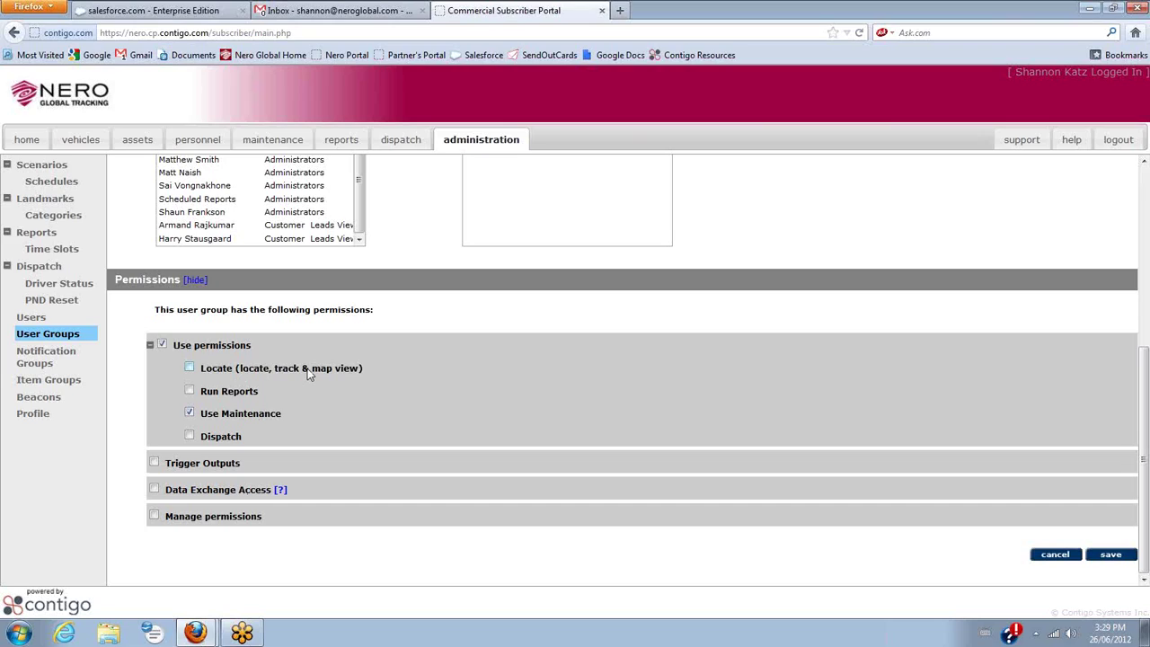
Return to the user groups list and check the Office group's available users and permissions
click(56, 335)
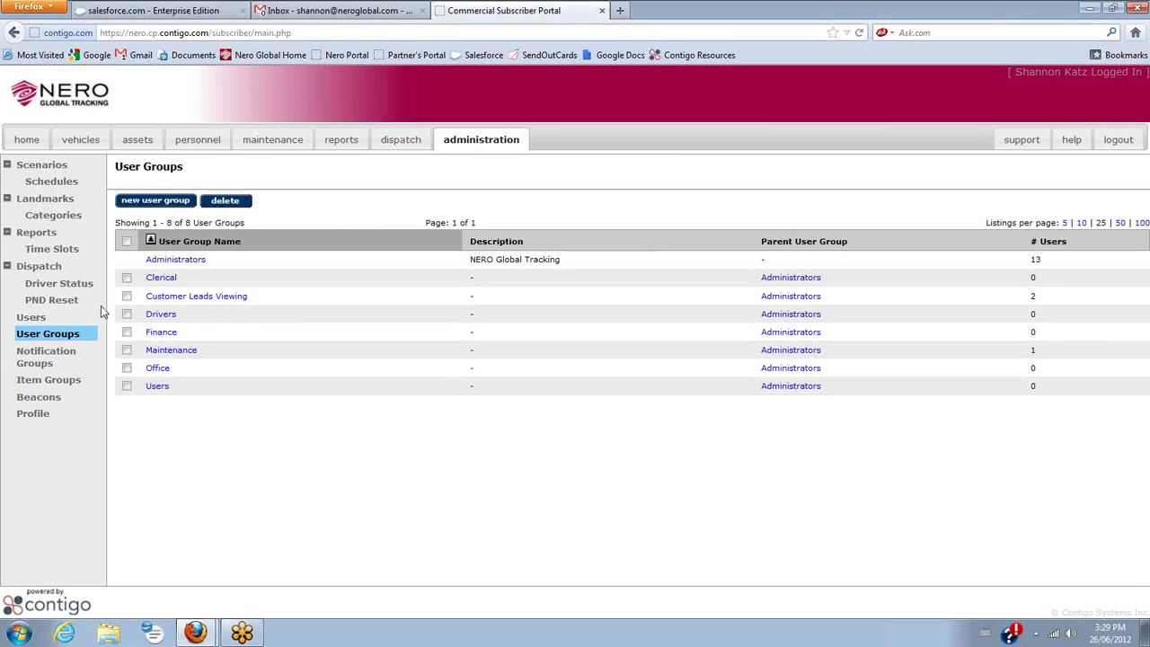
click(158, 370)
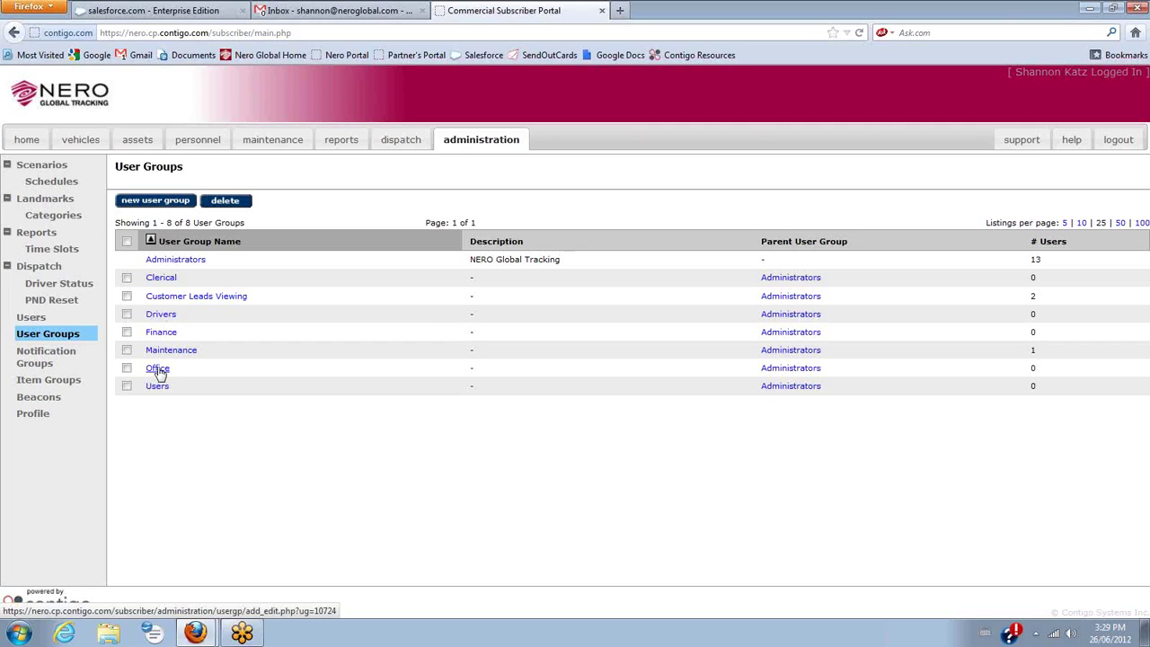
scroll(321, 482, down, 6)
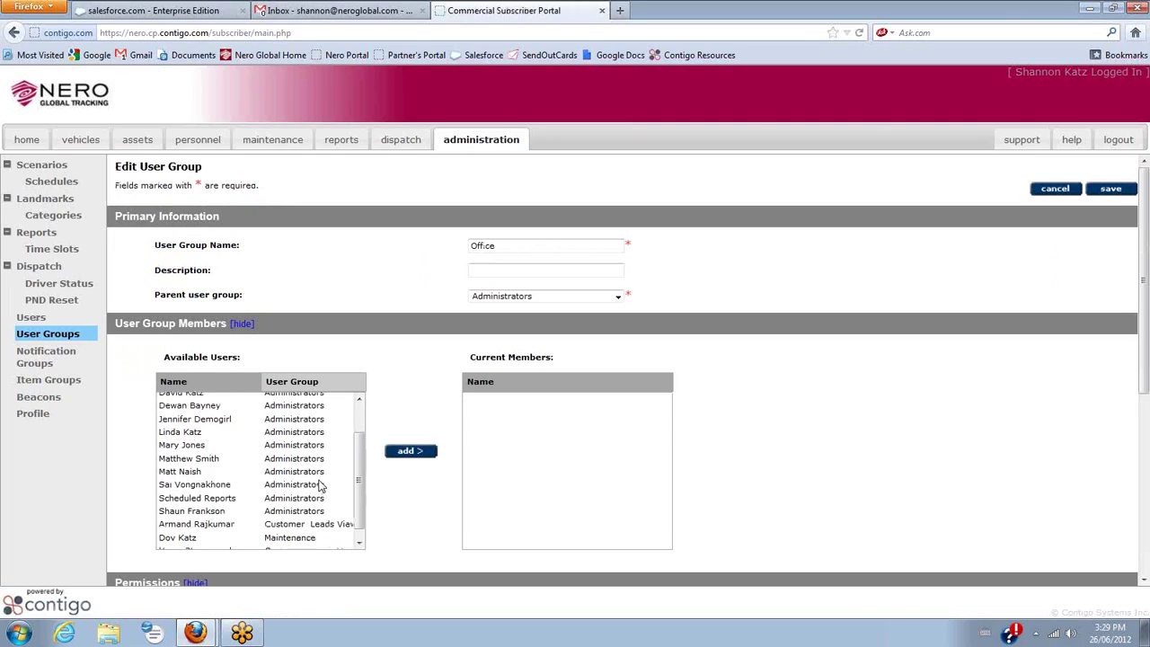
scroll(406, 480, down, 1)
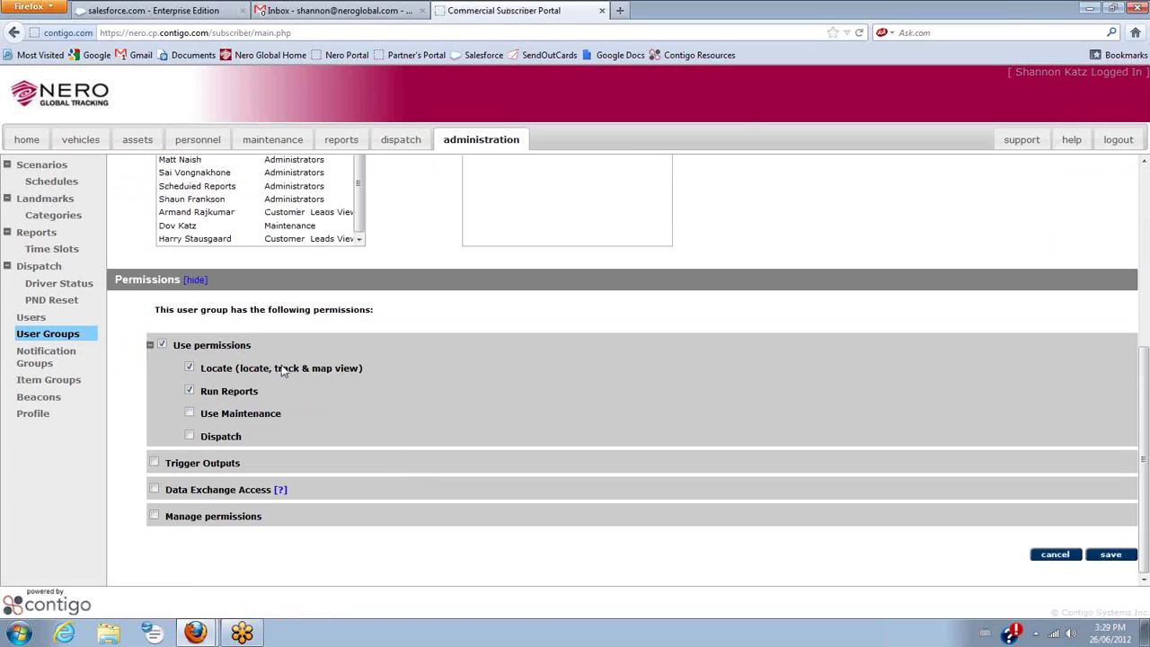
scroll(278, 376, up, 4)
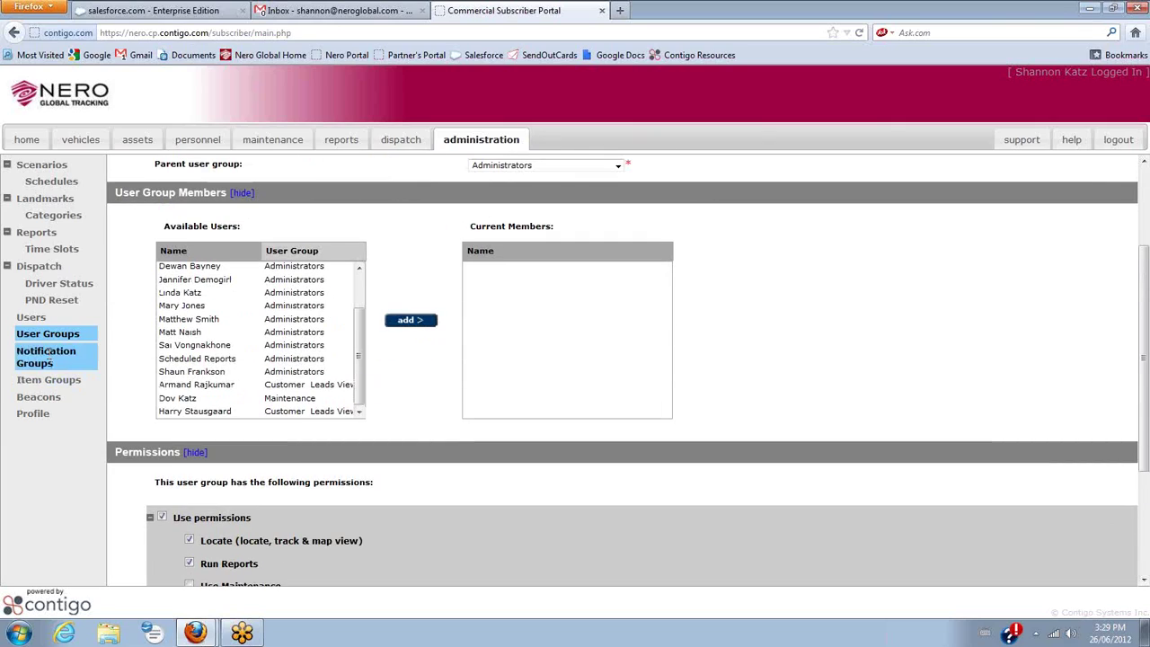
Review the Administrators group's members and permissions from the user groups list, and return to the portal's home page
click(90, 331)
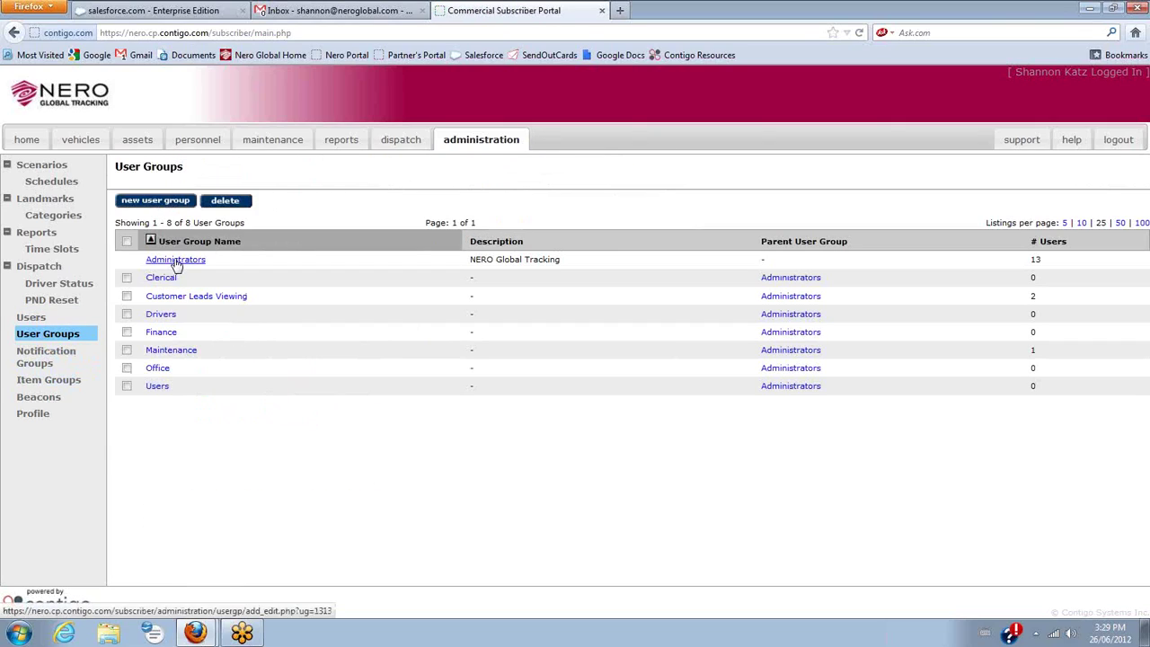
click(176, 259)
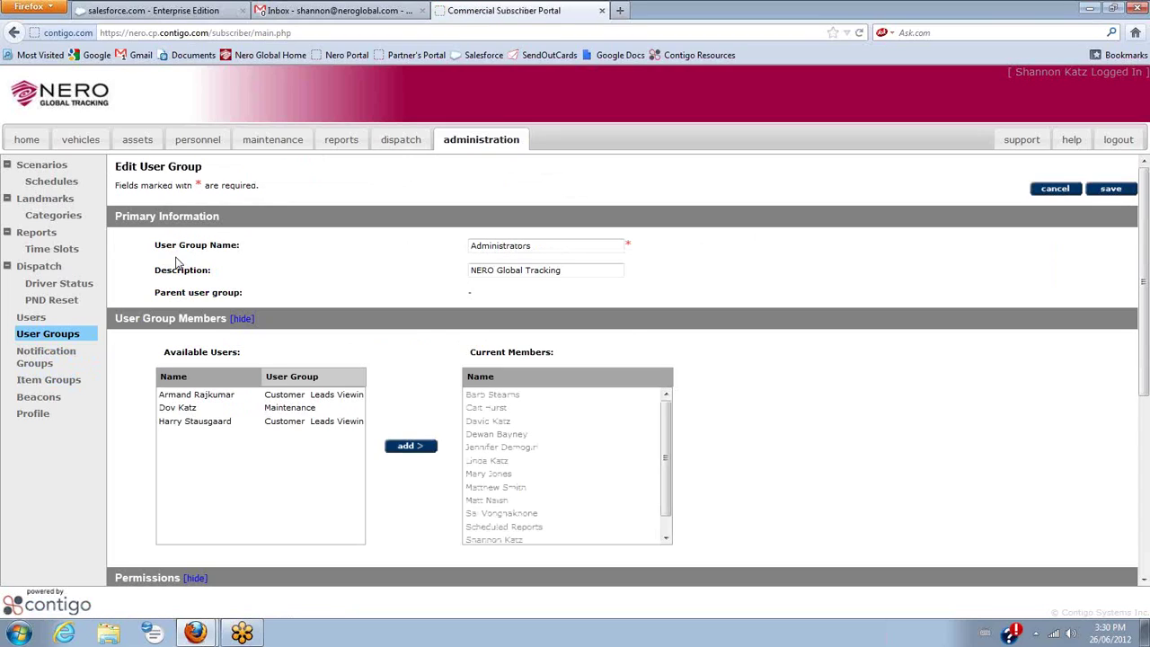
scroll(276, 466, down, 5)
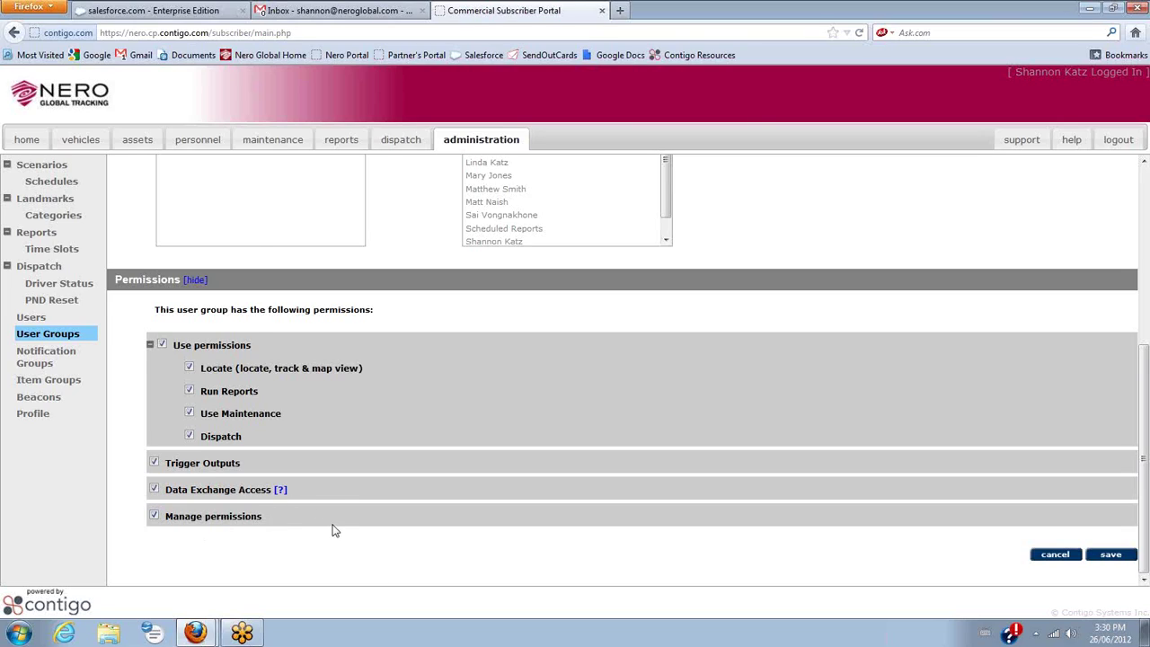
scroll(296, 525, up, 2)
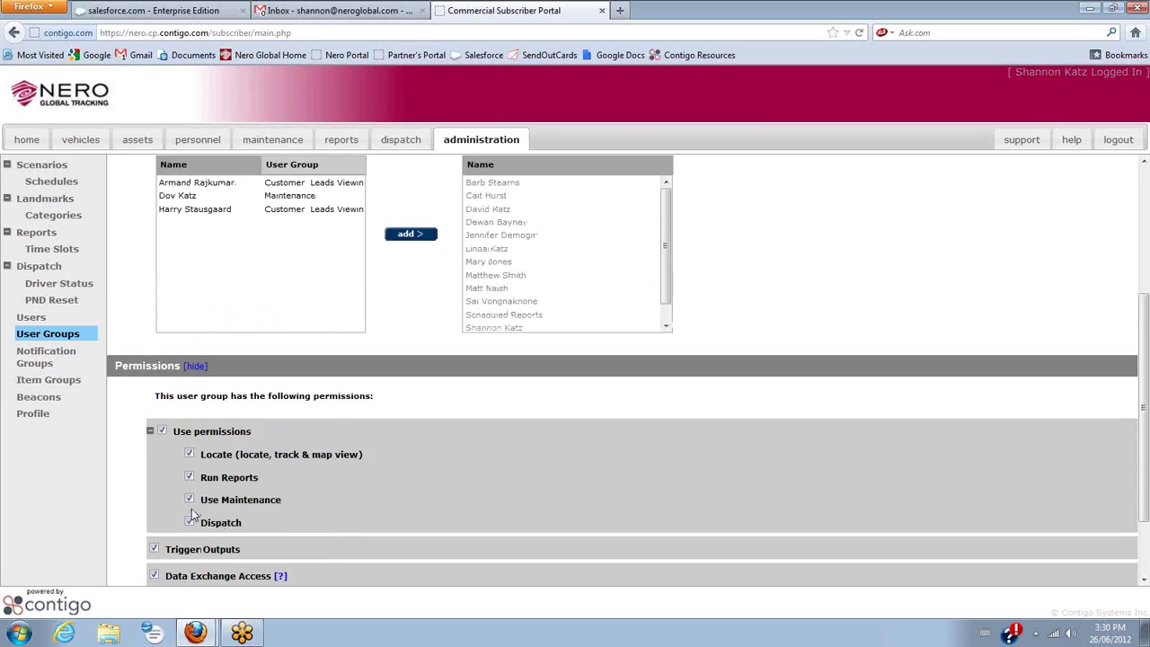
click(49, 335)
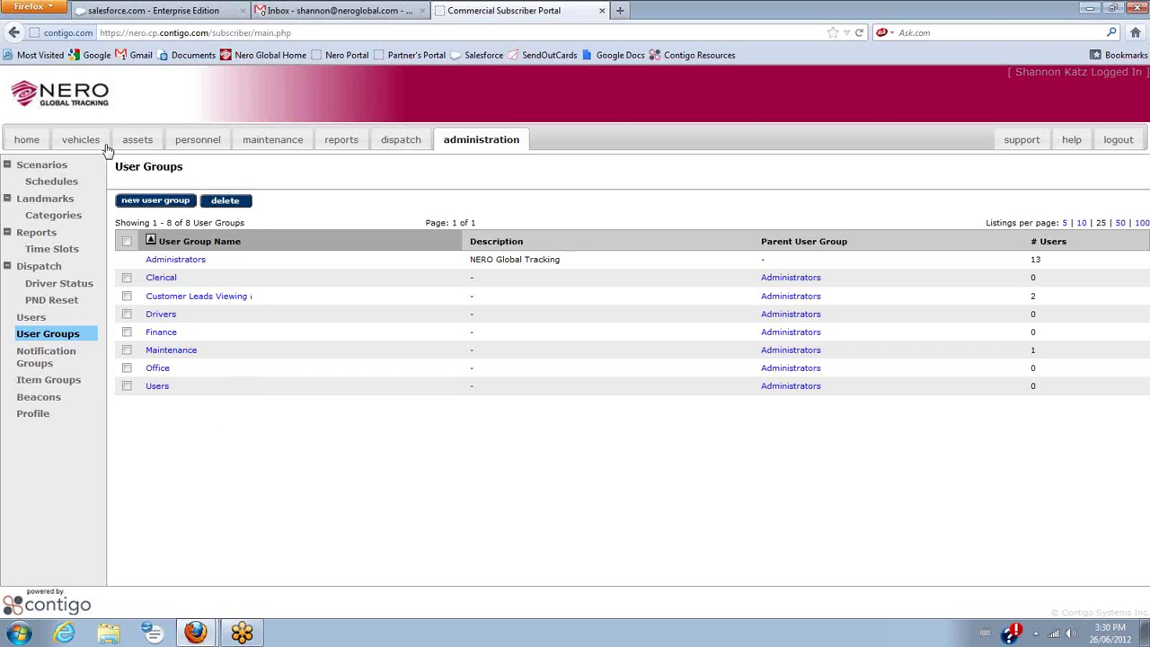
click(27, 141)
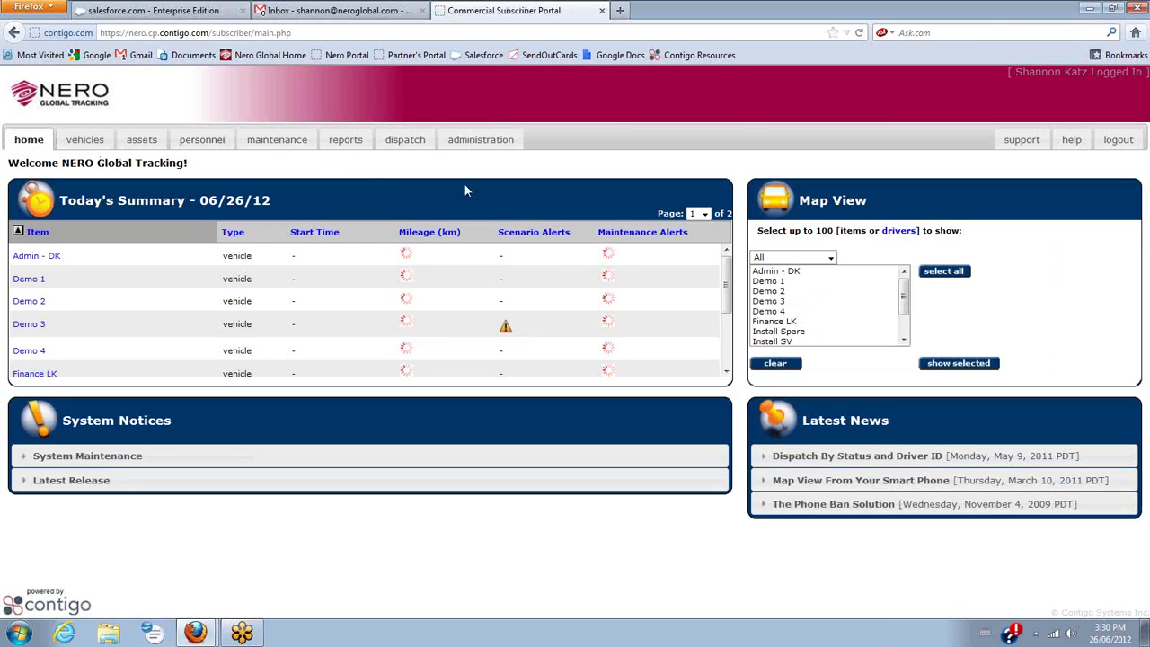